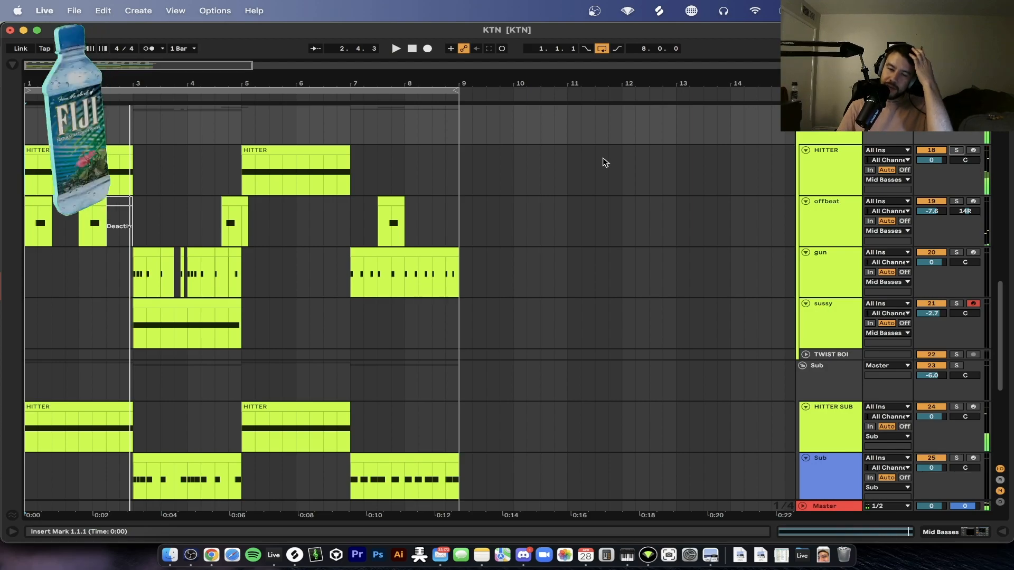
- Play back the eight-bar loop and look over the mid bass, sub and vocal tracks in the arrangement
{"action": "scroll", "coordinate": [314, 197], "scroll_direction": "down", "scroll_amount": 10}
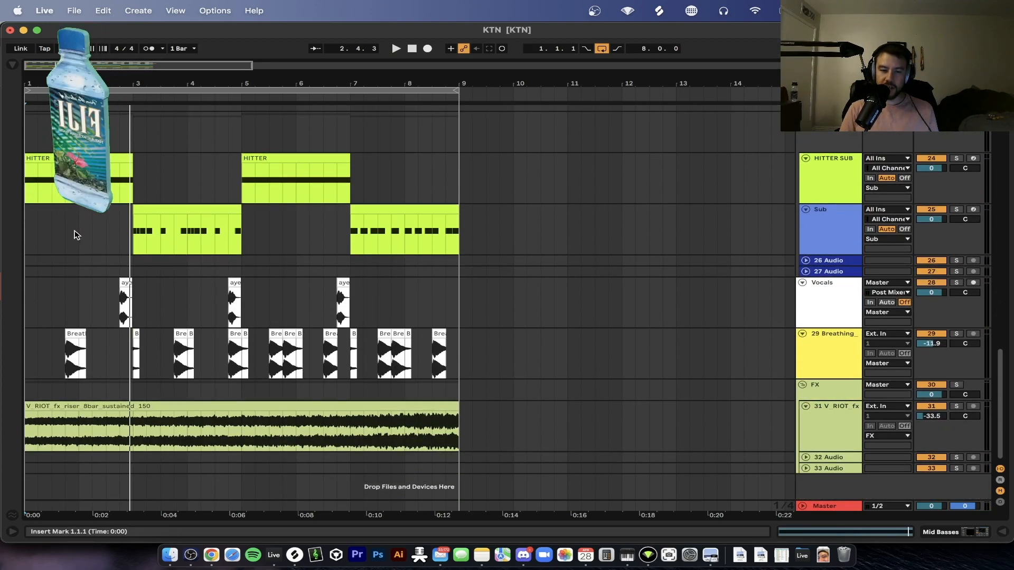
{"action": "scroll", "coordinate": [74, 243], "scroll_direction": "up", "scroll_amount": 2}
{"action": "key", "text": "space"}
{"action": "scroll", "coordinate": [75, 235], "scroll_direction": "up", "scroll_amount": 8}
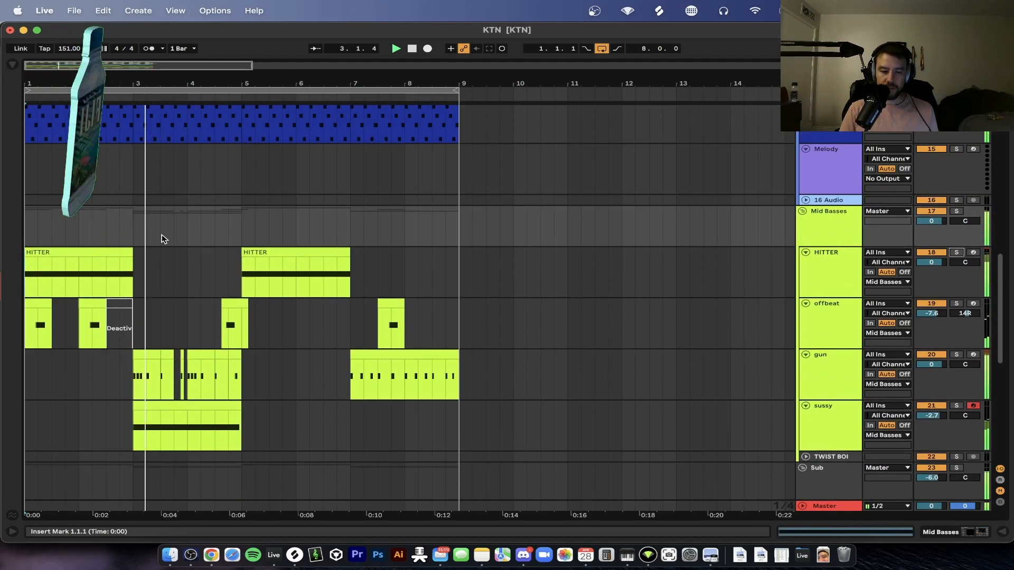
{"action": "scroll", "coordinate": [164, 239], "scroll_direction": "down", "scroll_amount": 5}
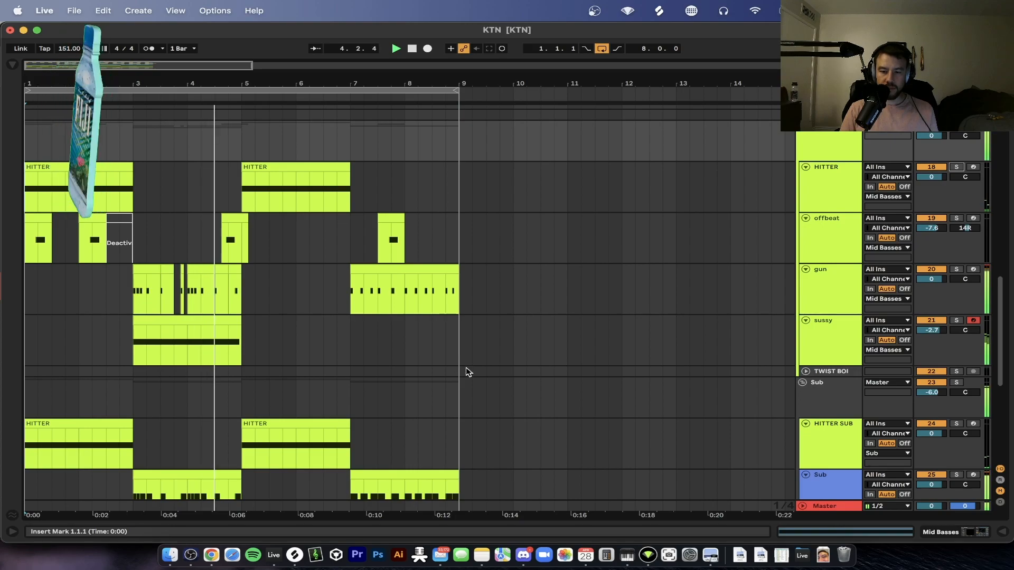
{"action": "scroll", "coordinate": [254, 363], "scroll_direction": "down", "scroll_amount": 6}
{"action": "scroll", "coordinate": [254, 362], "scroll_direction": "down", "scroll_amount": 2}
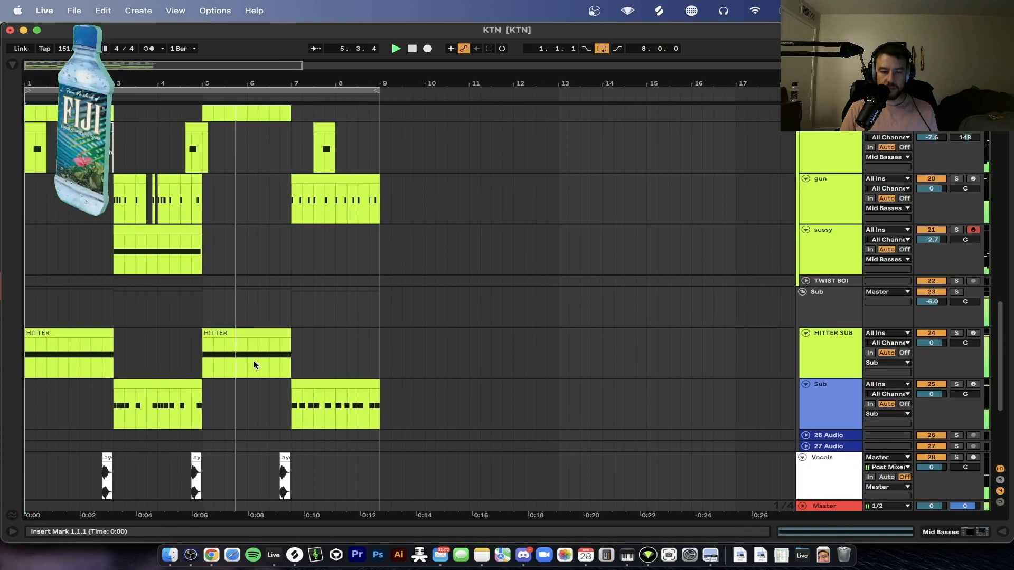
{"action": "key", "text": "XF86AudioRaiseVolume"}
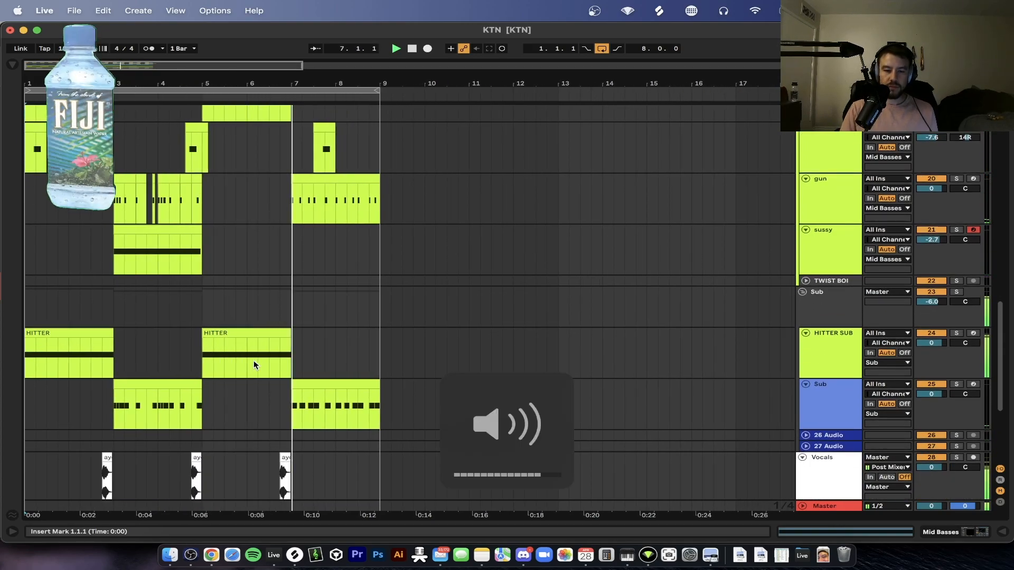
{"action": "scroll", "coordinate": [306, 271], "scroll_direction": "down", "scroll_amount": 1}
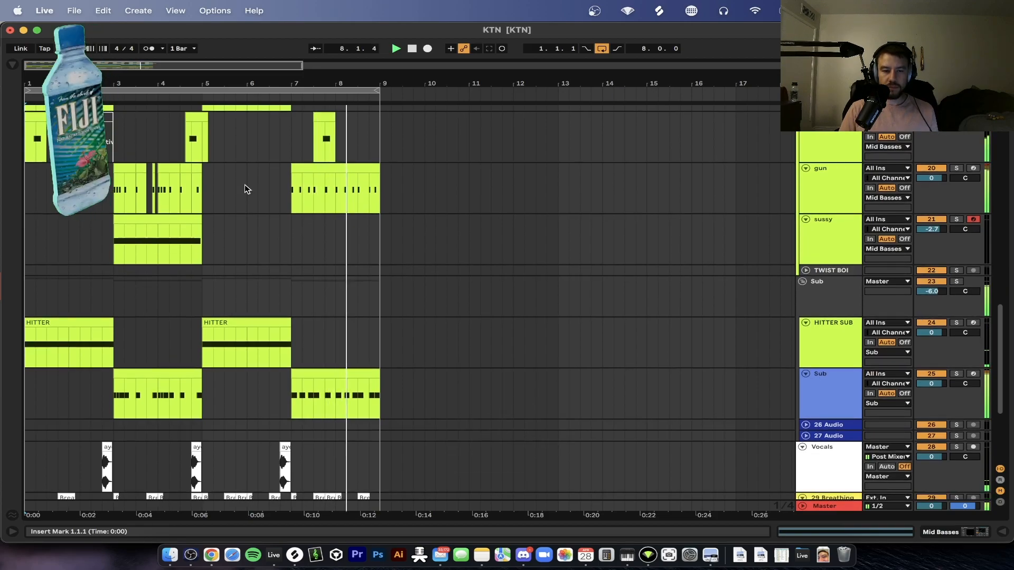
- Lower the project tempo to 145 BPM
{"action": "left_click_drag", "start_coordinate": [69, 49], "coordinate": [69, 57]}
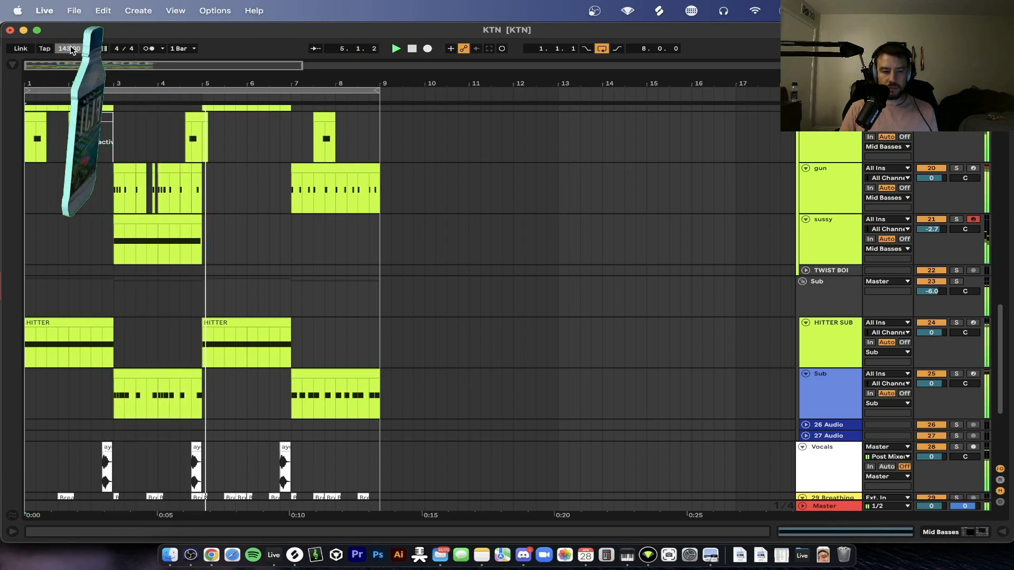
{"action": "left_click_drag", "start_coordinate": [69, 57], "coordinate": [69, 59]}
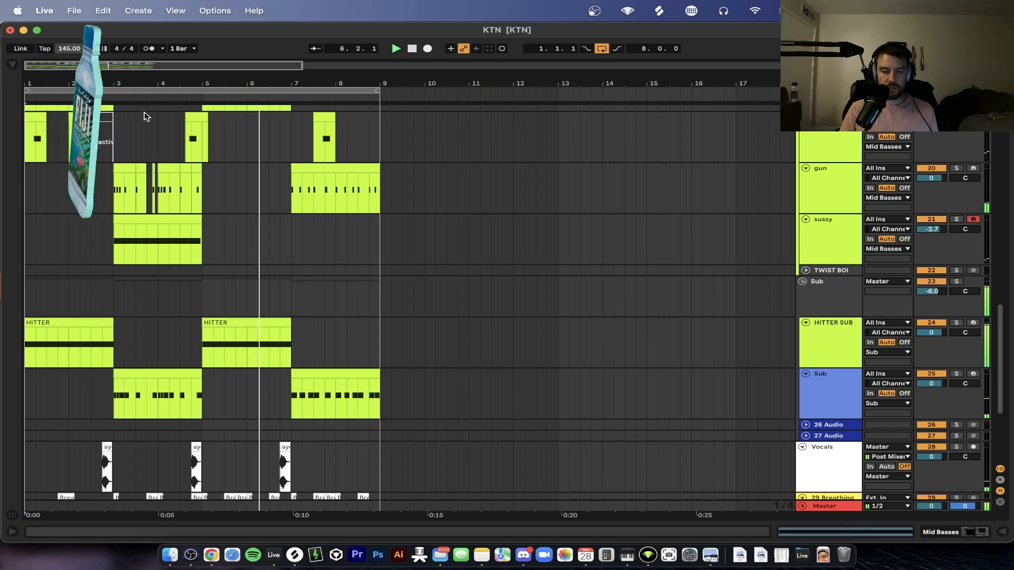
{"action": "scroll", "coordinate": [176, 276], "scroll_direction": "down", "scroll_amount": 2}
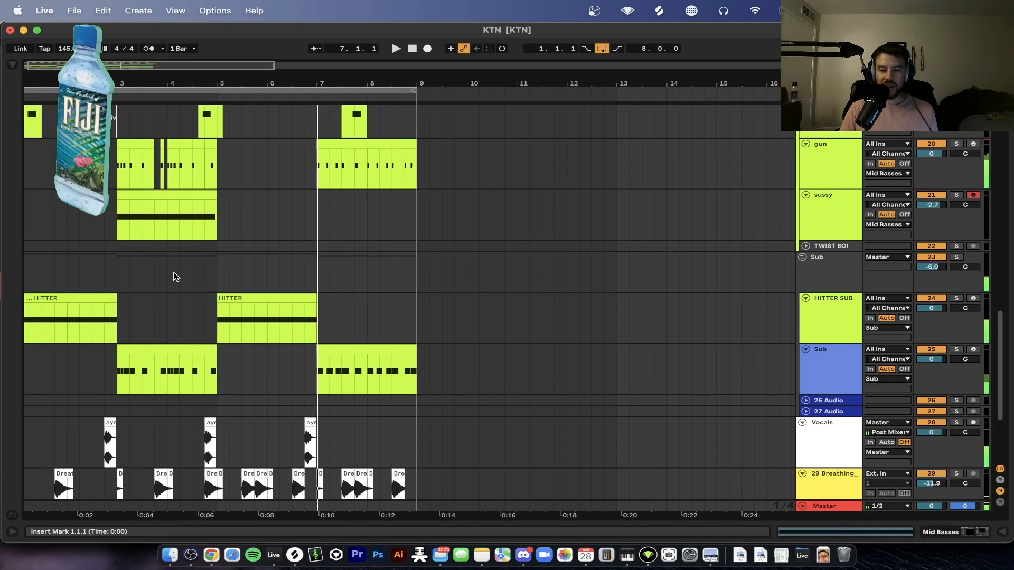
- Show the HITTER track's device chain, hide it again, and look over the bass clips in the arrangement
{"action": "scroll", "coordinate": [175, 277], "scroll_direction": "up", "scroll_amount": 5}
{"action": "double_click", "coordinate": [817, 256]}
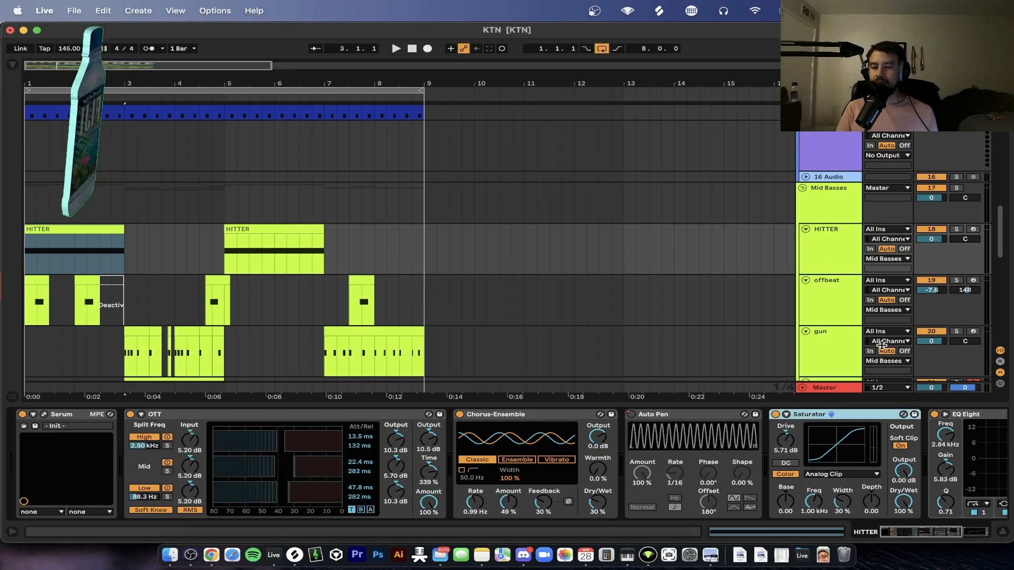
{"action": "left_click_drag", "start_coordinate": [352, 404], "coordinate": [355, 407]}
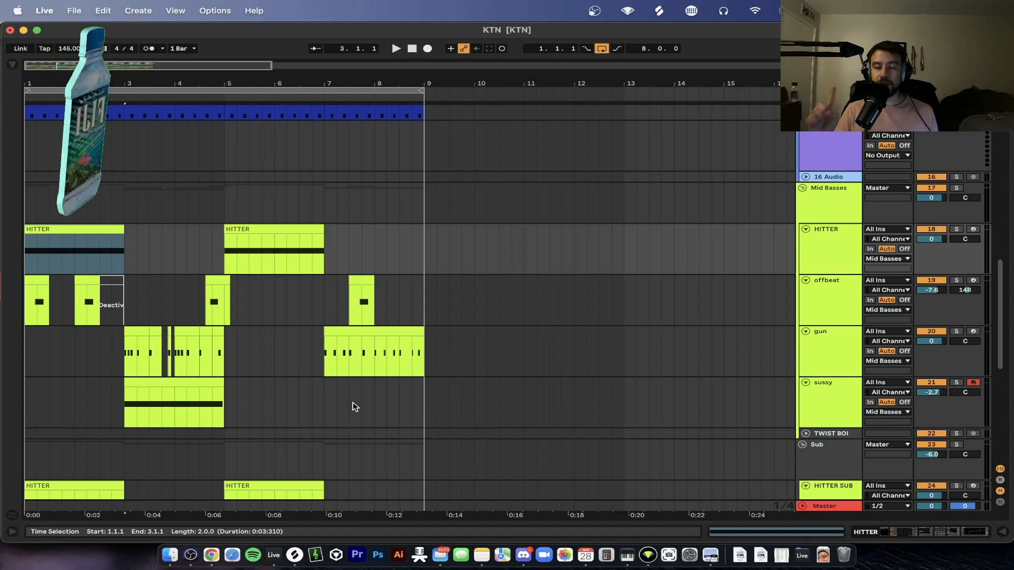
{"action": "scroll", "coordinate": [79, 351], "scroll_direction": "down", "scroll_amount": 3}
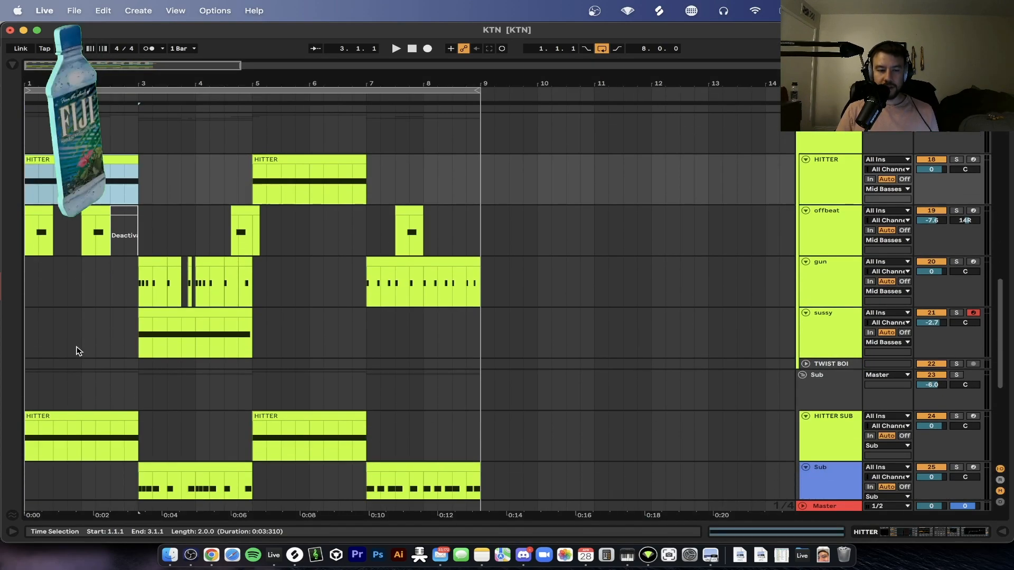
{"action": "scroll", "coordinate": [76, 350], "scroll_direction": "up", "scroll_amount": 2}
{"action": "scroll", "coordinate": [84, 261], "scroll_direction": "up", "scroll_amount": 4}
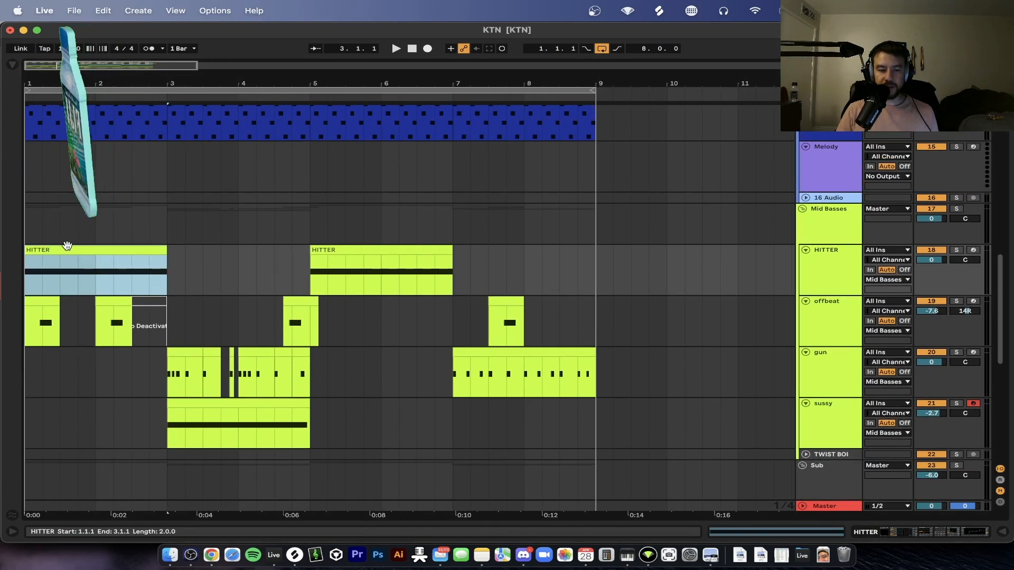
- Show the HITTER track's device chain and collapse the Auto Pan, Saturator and EQ Eight devices
{"action": "double_click", "coordinate": [810, 279]}
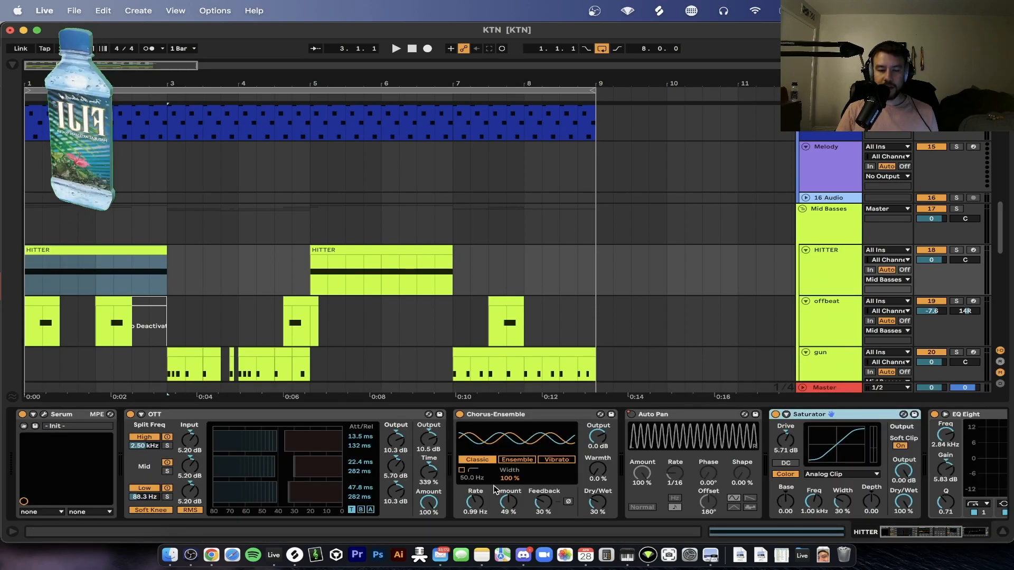
{"action": "double_click", "coordinate": [744, 415]}
{"action": "double_click", "coordinate": [744, 415]}
{"action": "double_click", "coordinate": [743, 415]}
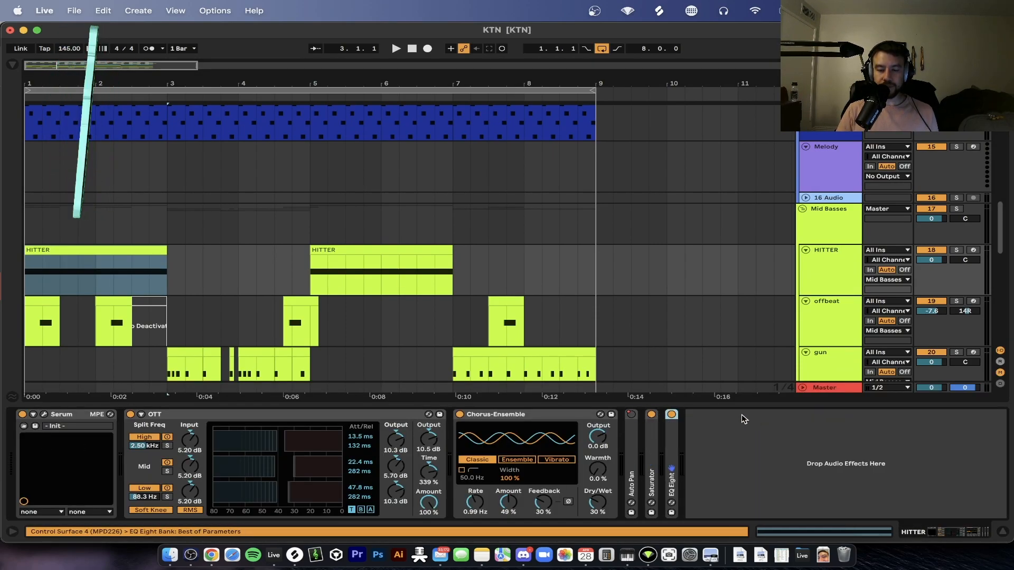
- Open the HITTER track's Serum editor and examine oscillator A's wavetable choice, FM warp and level
{"action": "left_click", "coordinate": [44, 415]}
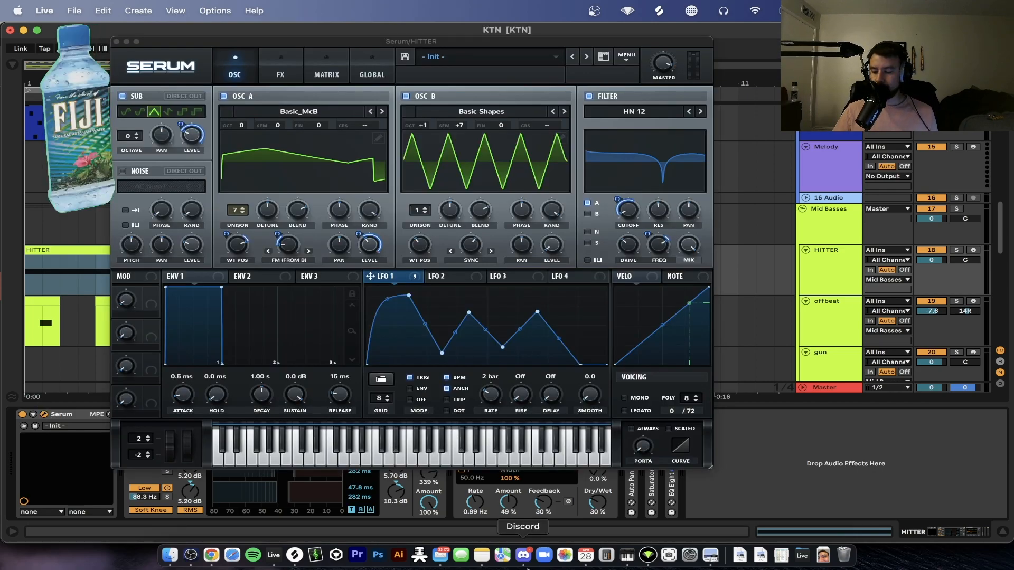
{"action": "left_click", "coordinate": [303, 112]}
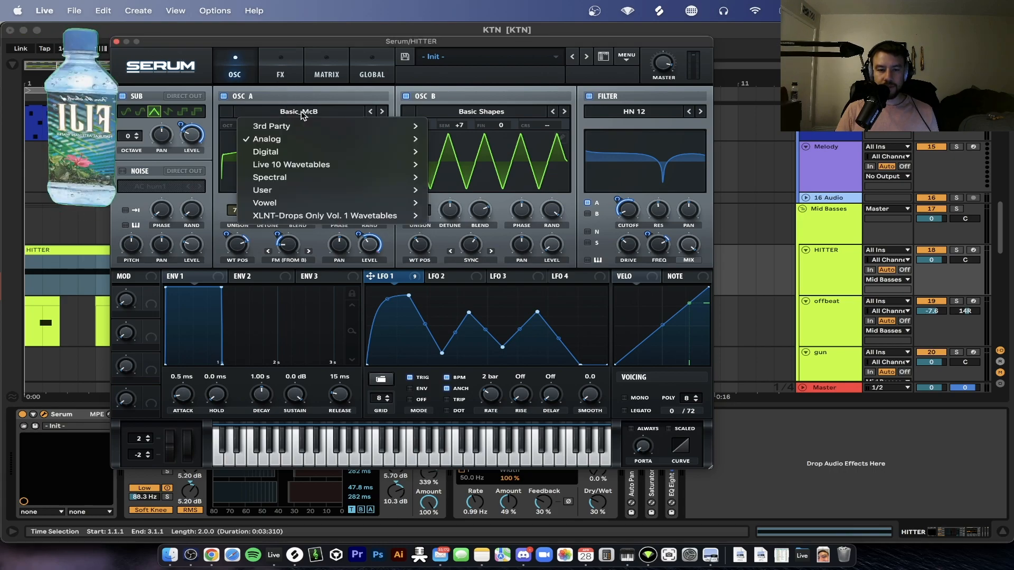
{"action": "mouse_move", "coordinate": [305, 141]}
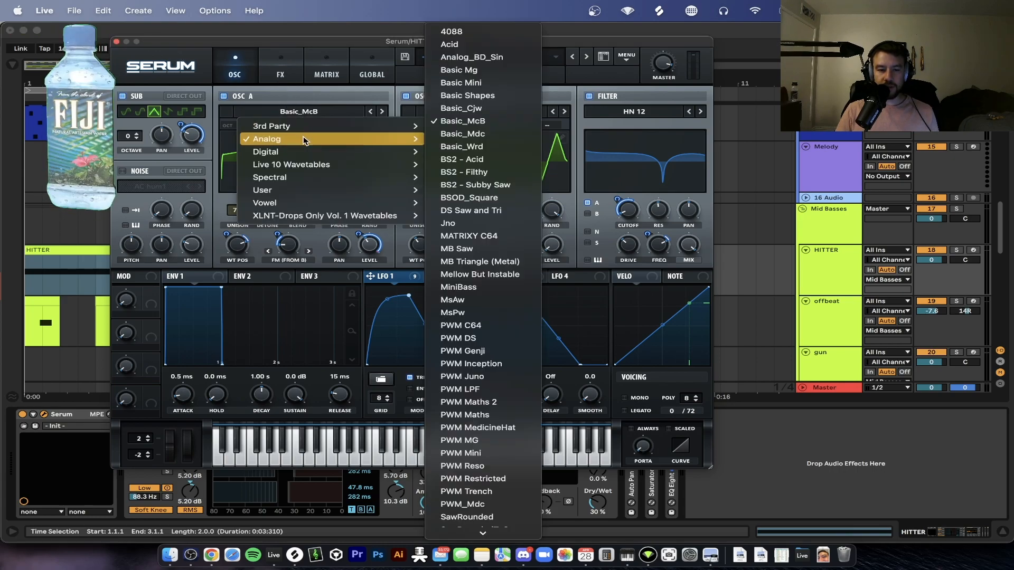
{"action": "left_click", "coordinate": [475, 116]}
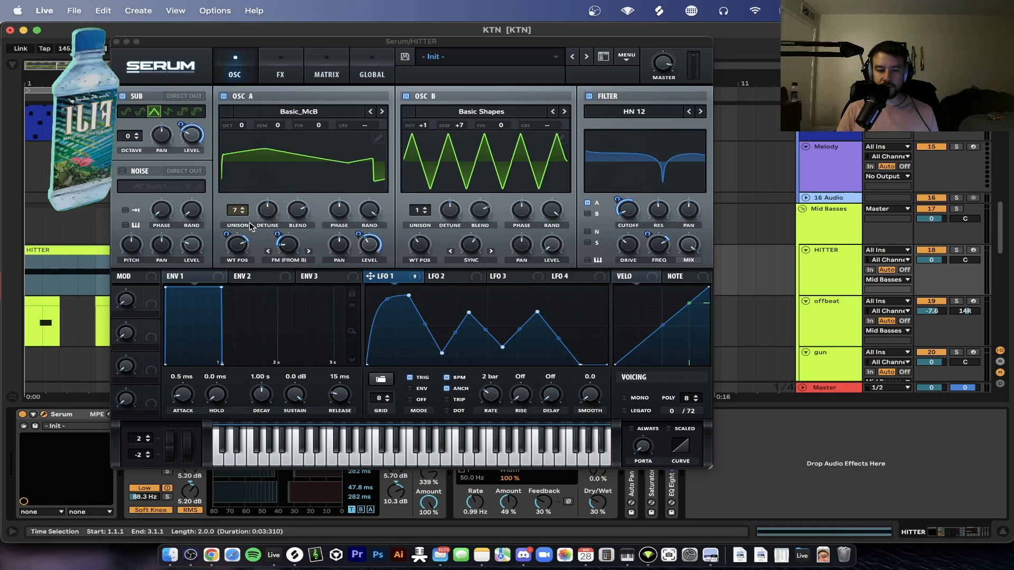
{"action": "left_click", "coordinate": [291, 248]}
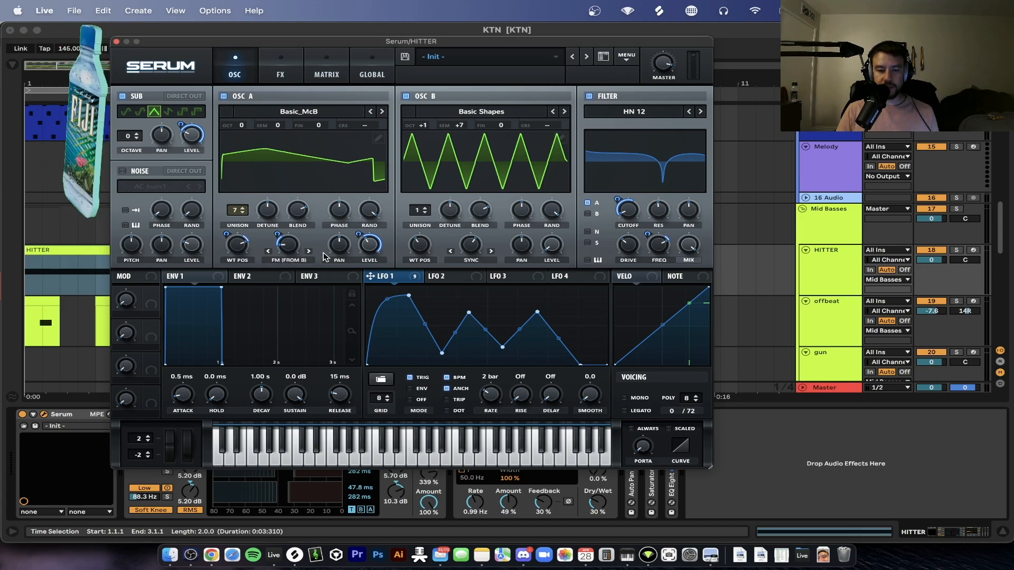
{"action": "mouse_move", "coordinate": [369, 246]}
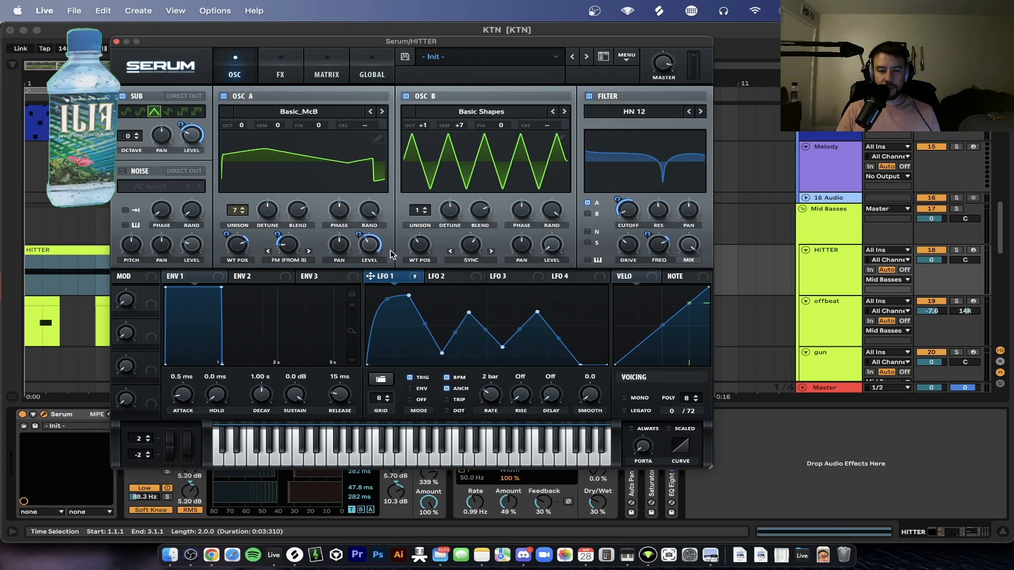
- Examine oscillator B's wavetable category, wavetable position, warp mode, warp amount and level without changing them
{"action": "left_click", "coordinate": [472, 113]}
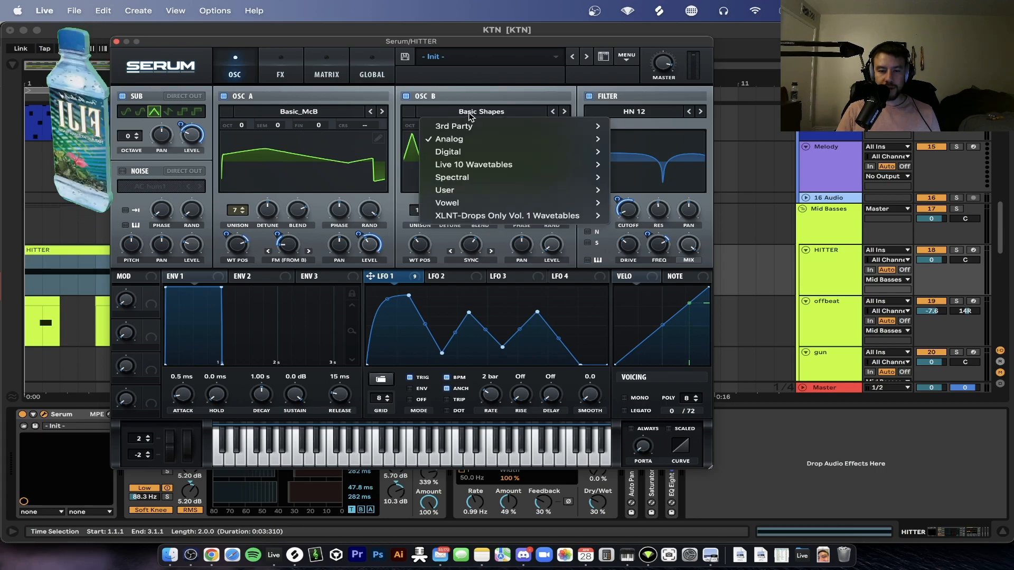
{"action": "mouse_move", "coordinate": [471, 140]}
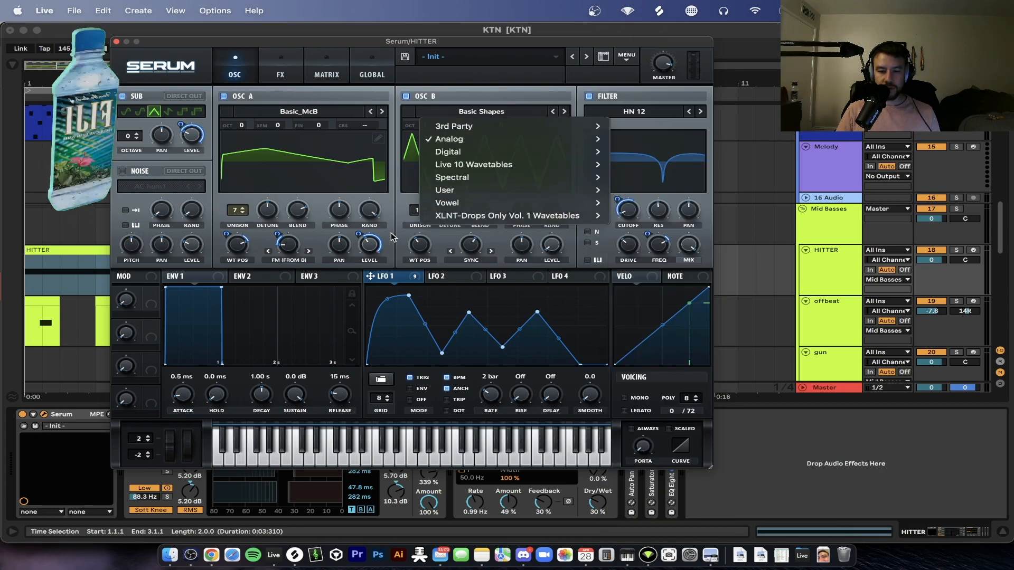
{"action": "left_click", "coordinate": [391, 233]}
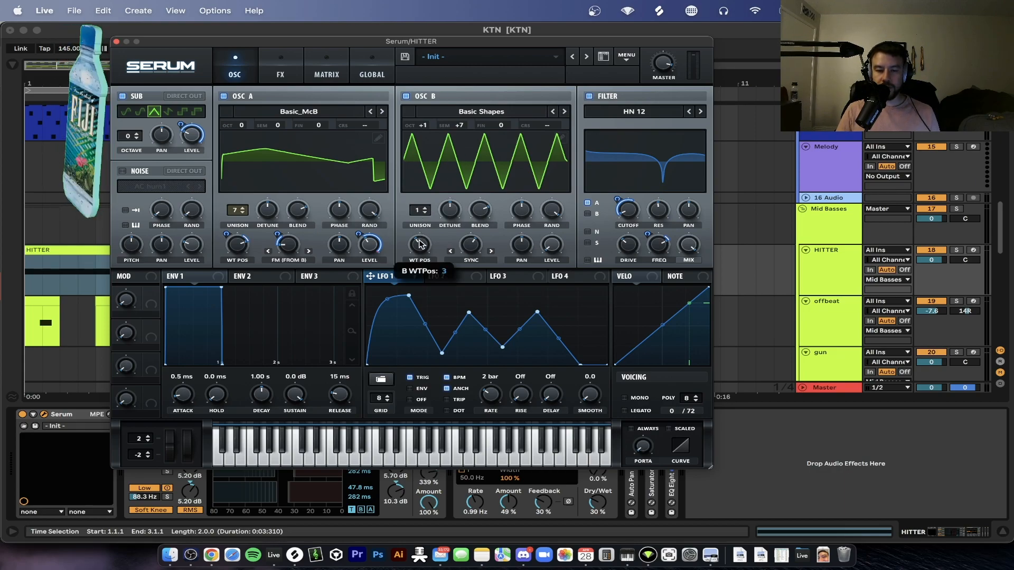
{"action": "left_click", "coordinate": [471, 260]}
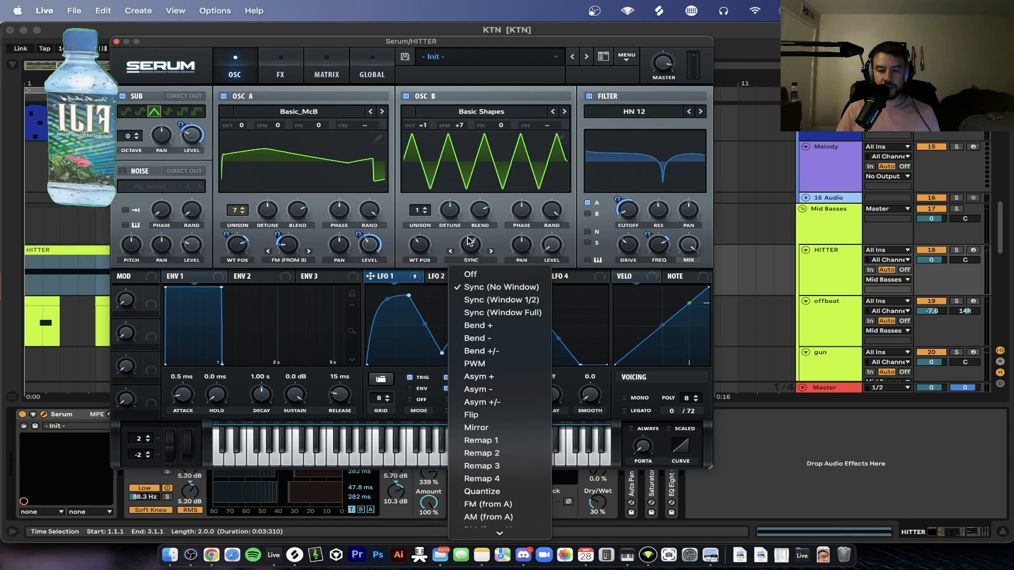
{"action": "left_click", "coordinate": [476, 244]}
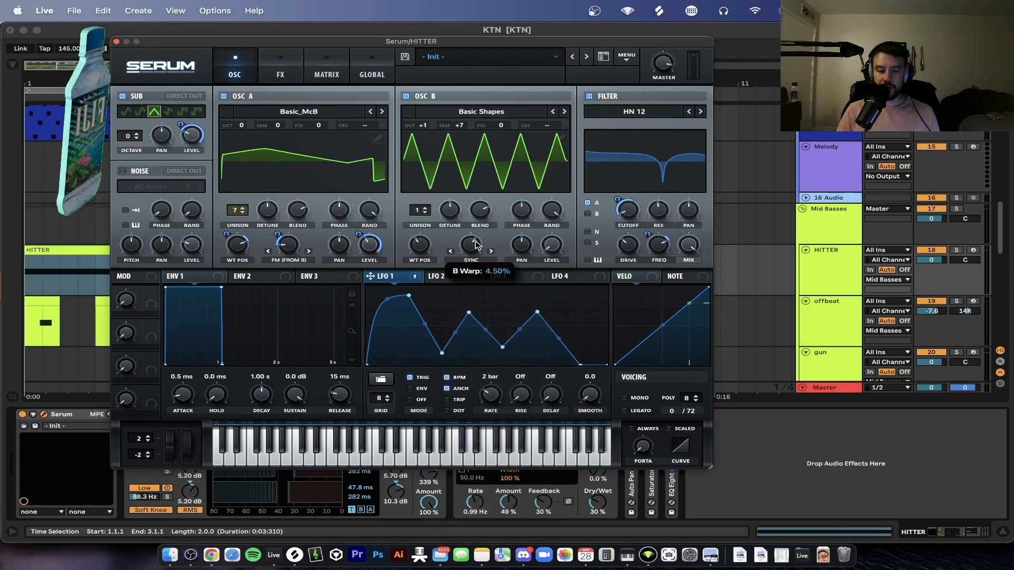
{"action": "mouse_move", "coordinate": [555, 244]}
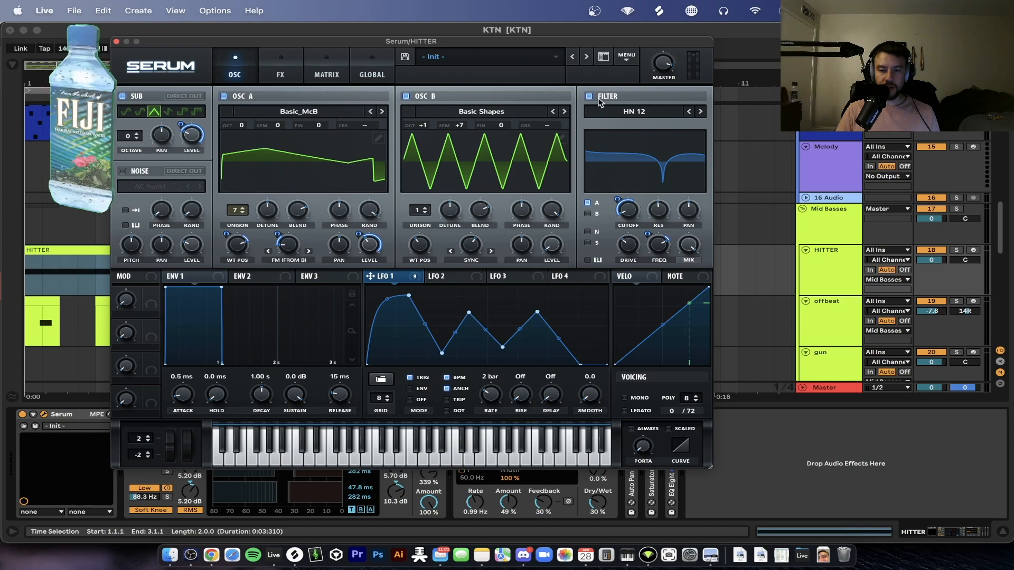
- Examine the filter's type category, cutoff and frequency settings without changing the filter
{"action": "left_click", "coordinate": [642, 114]}
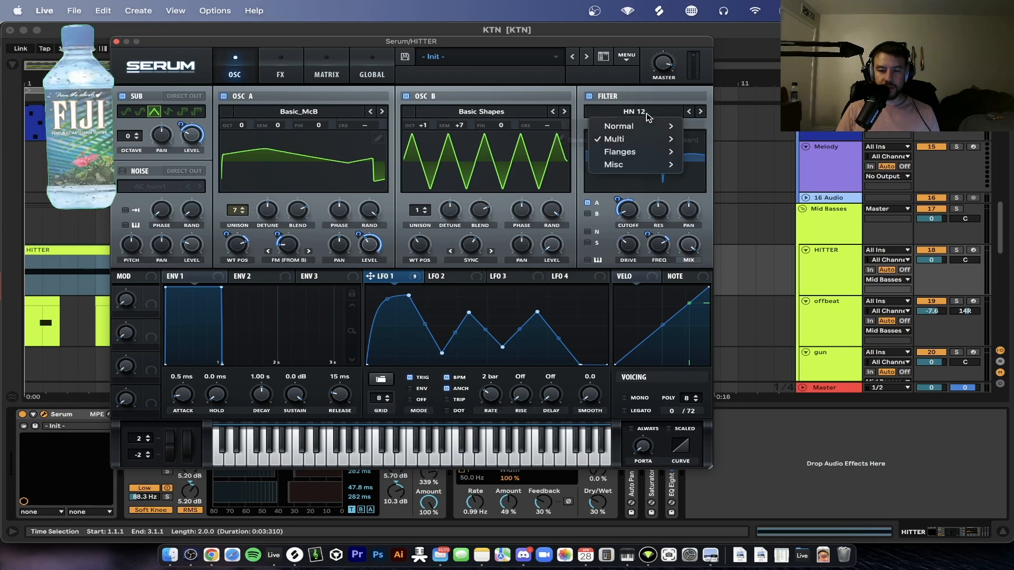
{"action": "mouse_move", "coordinate": [649, 139]}
{"action": "left_click", "coordinate": [599, 208]}
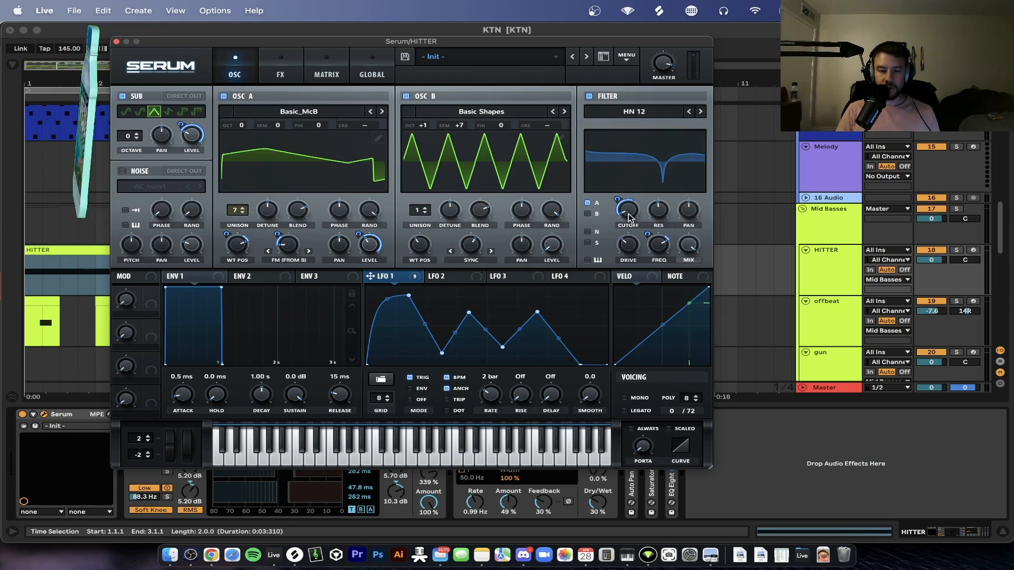
{"action": "mouse_move", "coordinate": [664, 252]}
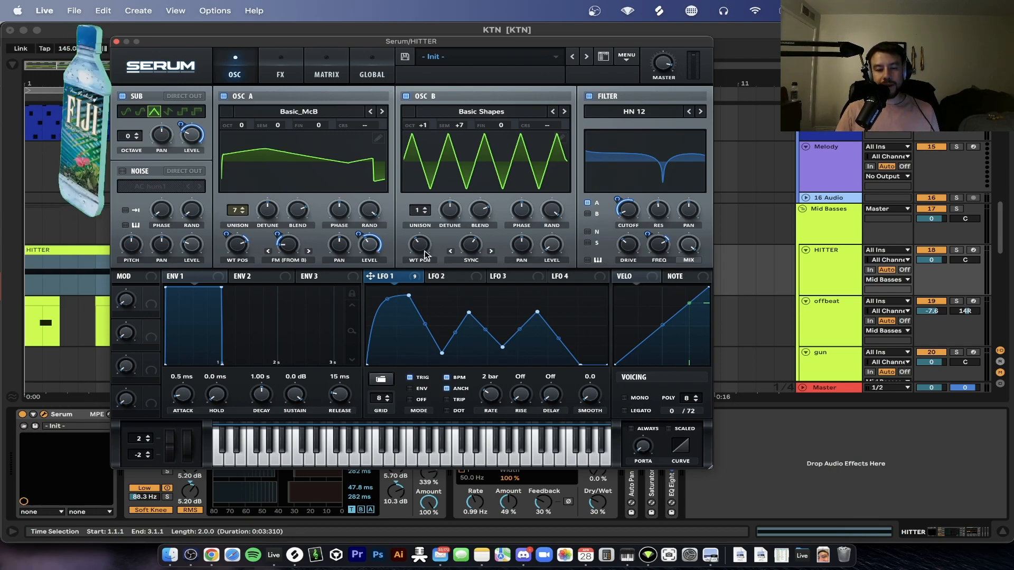
- Review LFO 1's modulation destinations and the modulators assigned to oscillator A's wavetable position, warp and level
{"action": "right_click", "coordinate": [398, 278]}
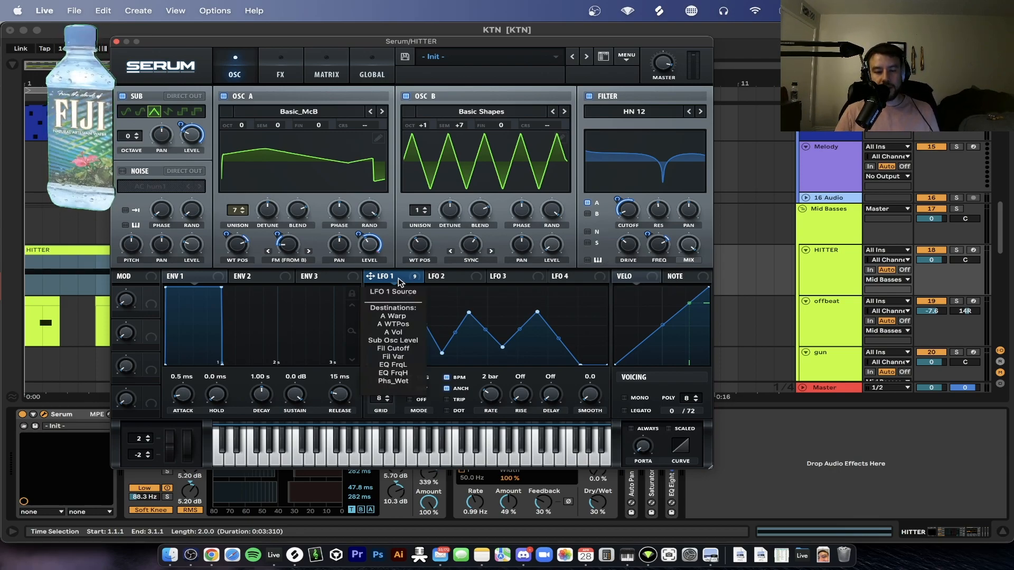
{"action": "left_click", "coordinate": [440, 299]}
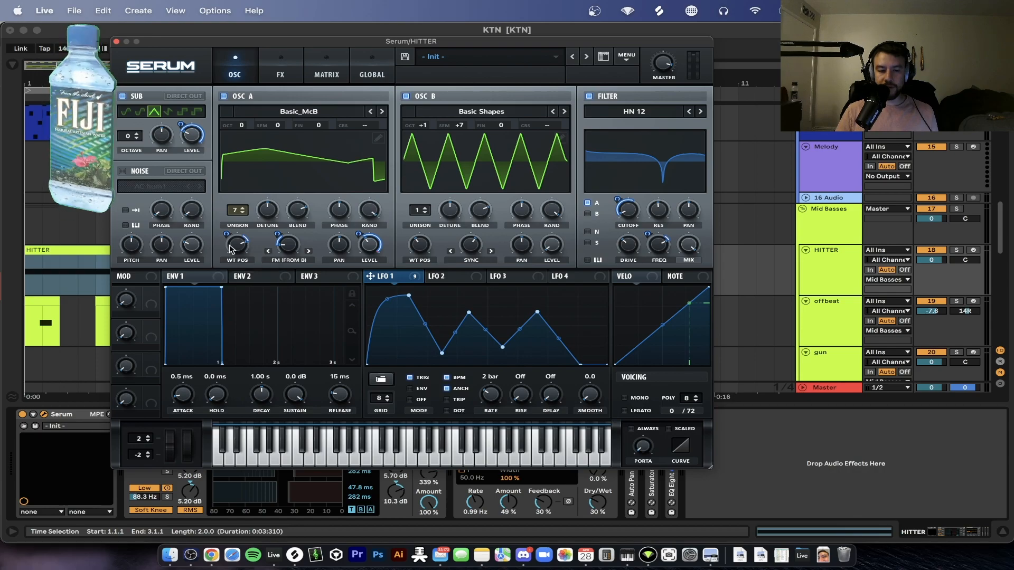
{"action": "mouse_move", "coordinate": [226, 235]}
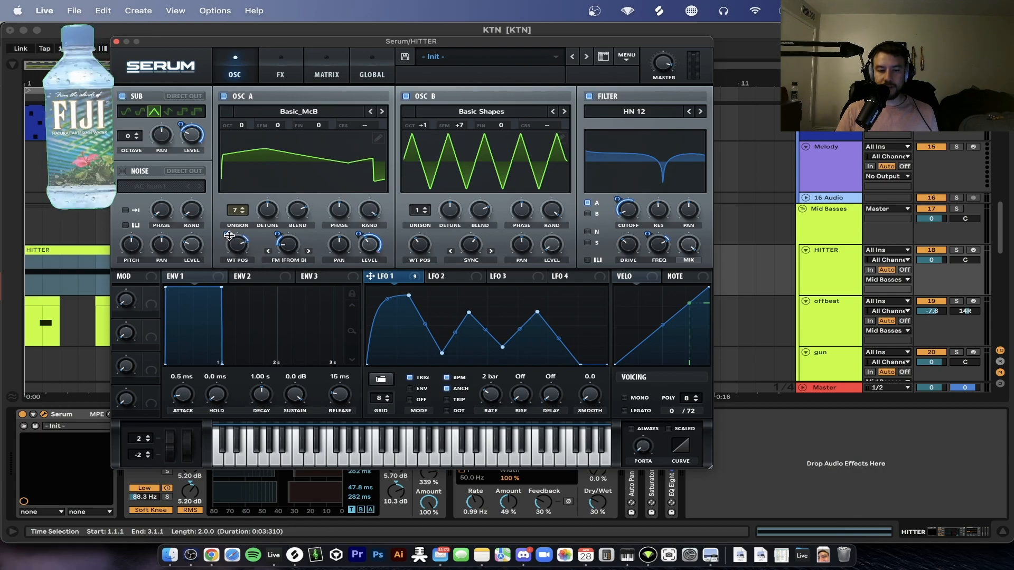
{"action": "mouse_move", "coordinate": [274, 235]}
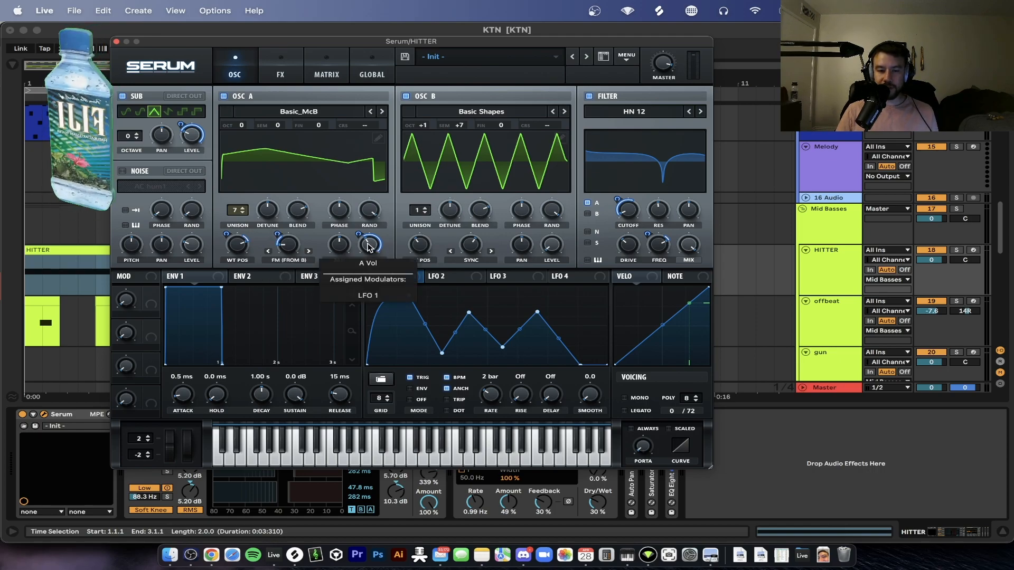
{"action": "mouse_move", "coordinate": [360, 232]}
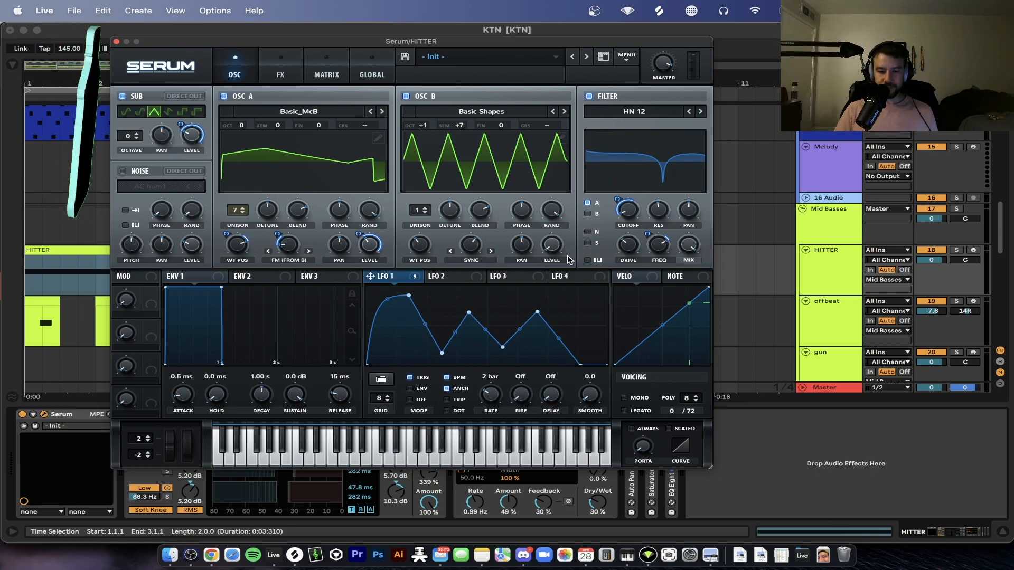
- Examine the modulator assigned to the filter cutoff and LFO 1's modulation amount on the sub oscillator level
{"action": "mouse_move", "coordinate": [632, 215]}
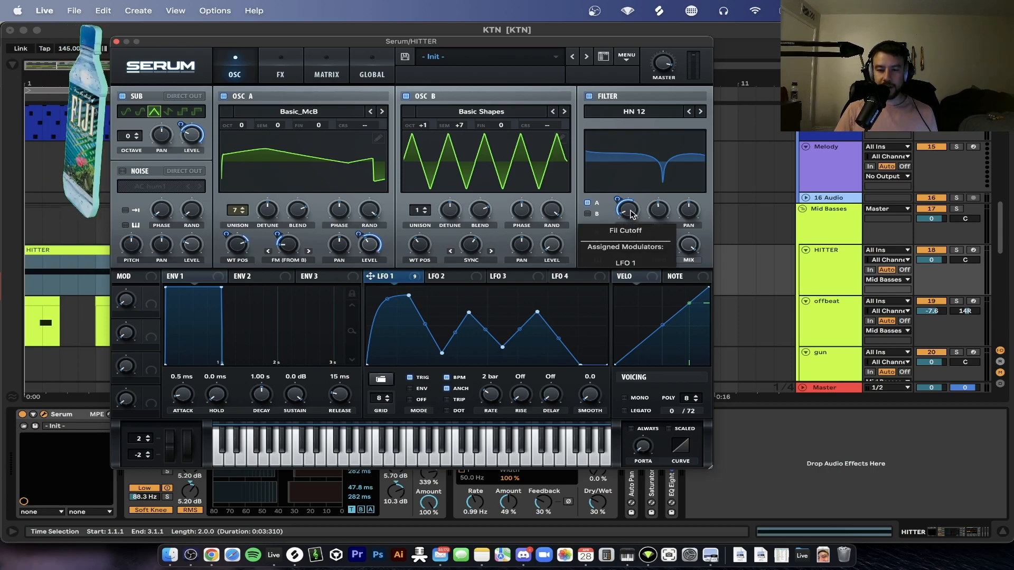
{"action": "mouse_move", "coordinate": [618, 199]}
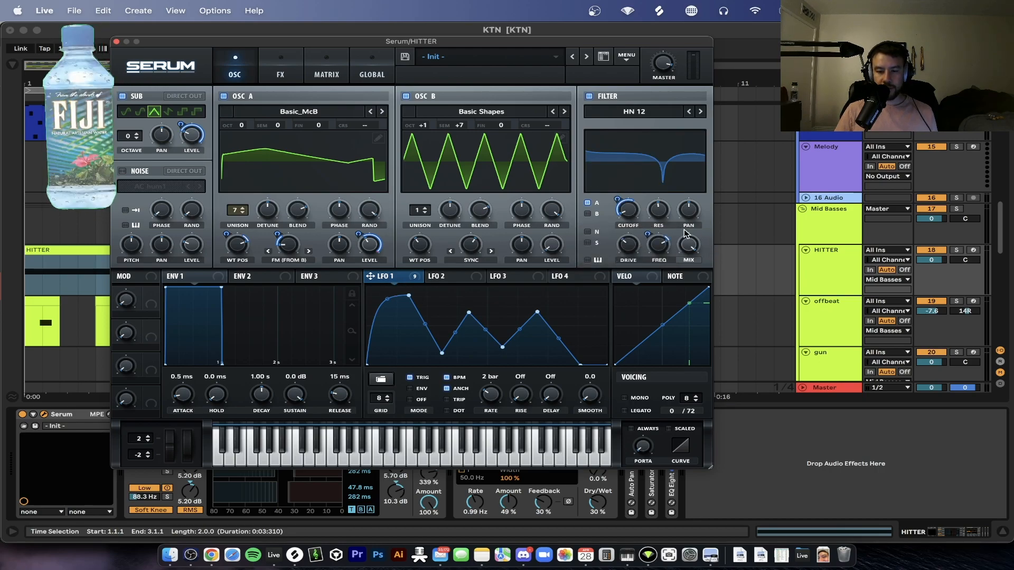
{"action": "mouse_move", "coordinate": [647, 233]}
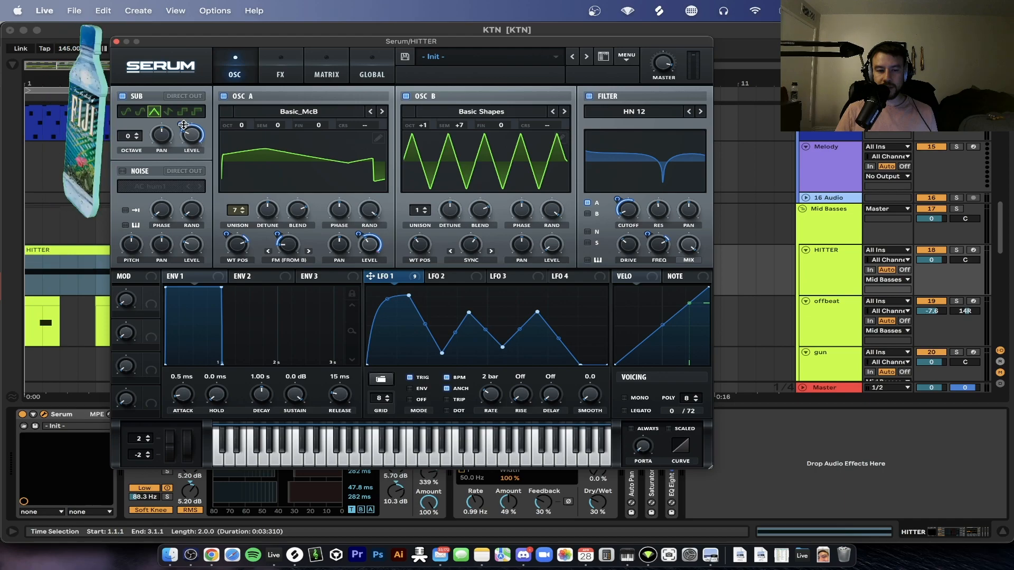
{"action": "mouse_move", "coordinate": [182, 124]}
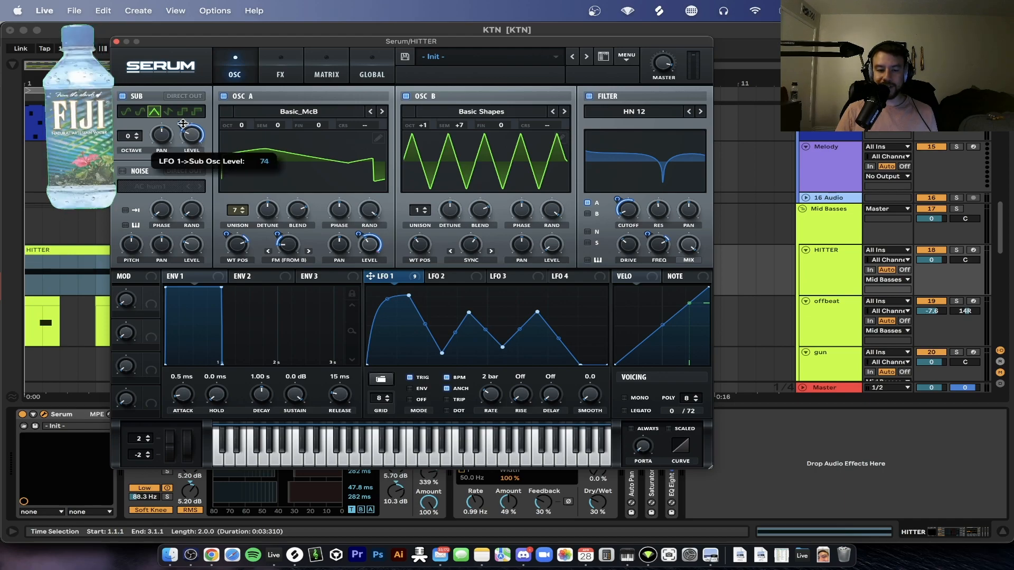
- Bypass the modules in Serum's effects rack and select the first HITTER clip to audition the dry bass in solo
{"action": "left_click", "coordinate": [280, 68]}
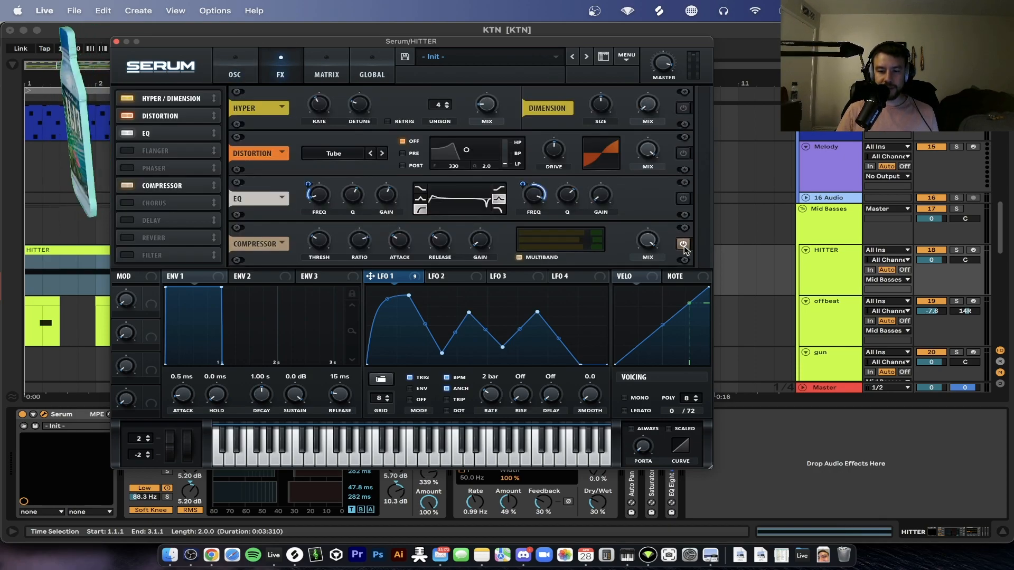
{"action": "left_click_drag", "start_coordinate": [207, 40], "coordinate": [270, 297]}
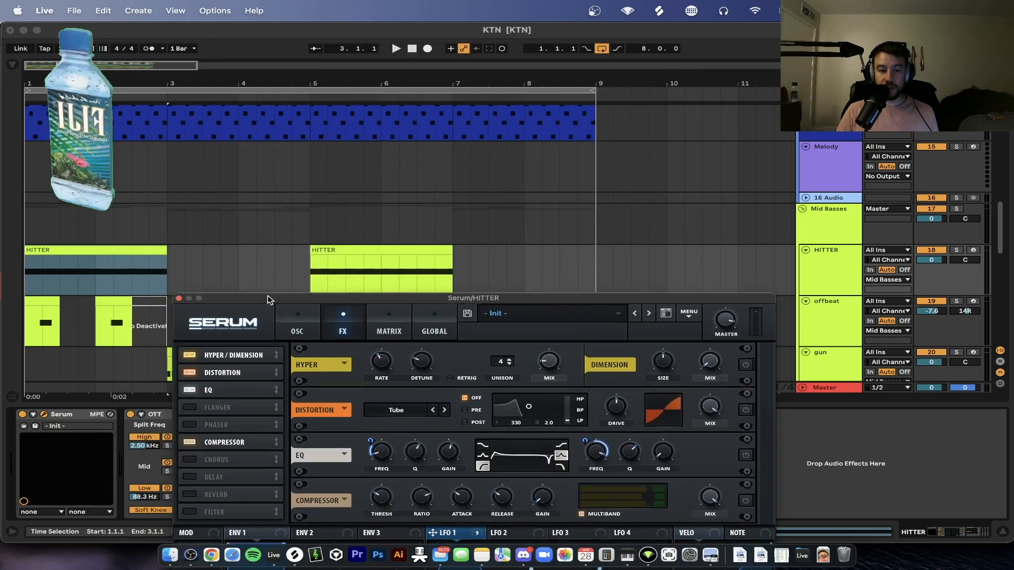
{"action": "left_click", "coordinate": [323, 248]}
{"action": "left_click", "coordinate": [112, 251]}
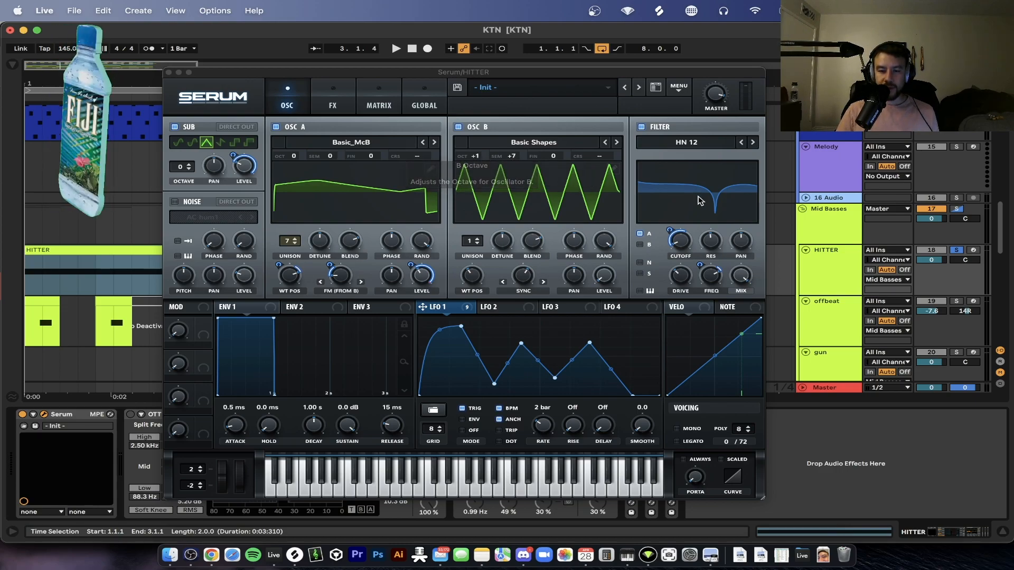
- Show Serum's effects rack and open the first HITTER clip's MIDI notes, moving the Serum window clear of them
{"action": "left_click", "coordinate": [333, 91]}
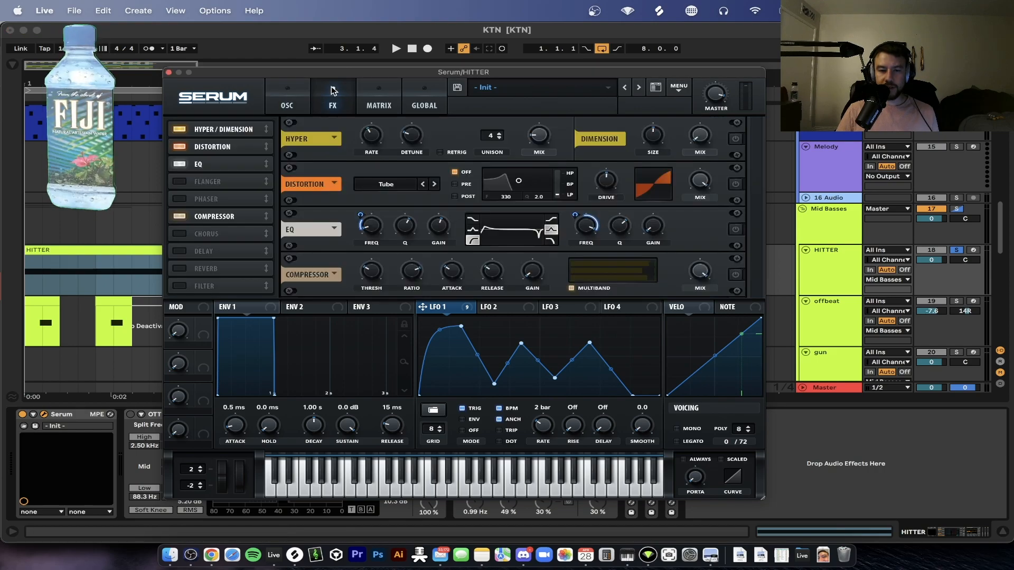
{"action": "mouse_move", "coordinate": [278, 68]}
{"action": "left_mouse_down"}
{"action": "mouse_move", "coordinate": [309, 68]}
{"action": "mouse_move", "coordinate": [284, 58]}
{"action": "left_mouse_up"}
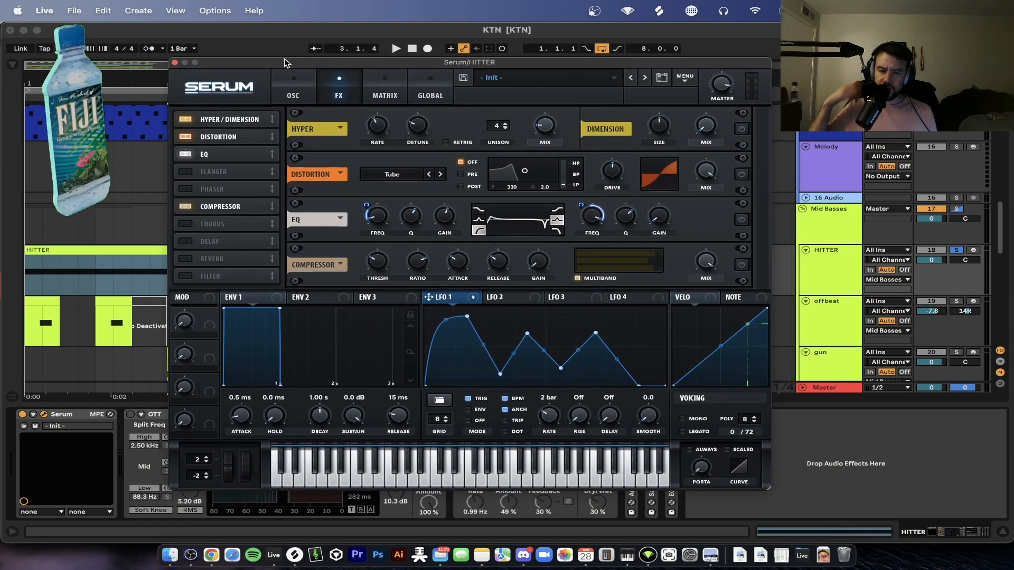
{"action": "double_click", "coordinate": [49, 250]}
{"action": "left_click_drag", "start_coordinate": [282, 60], "coordinate": [300, 27]}
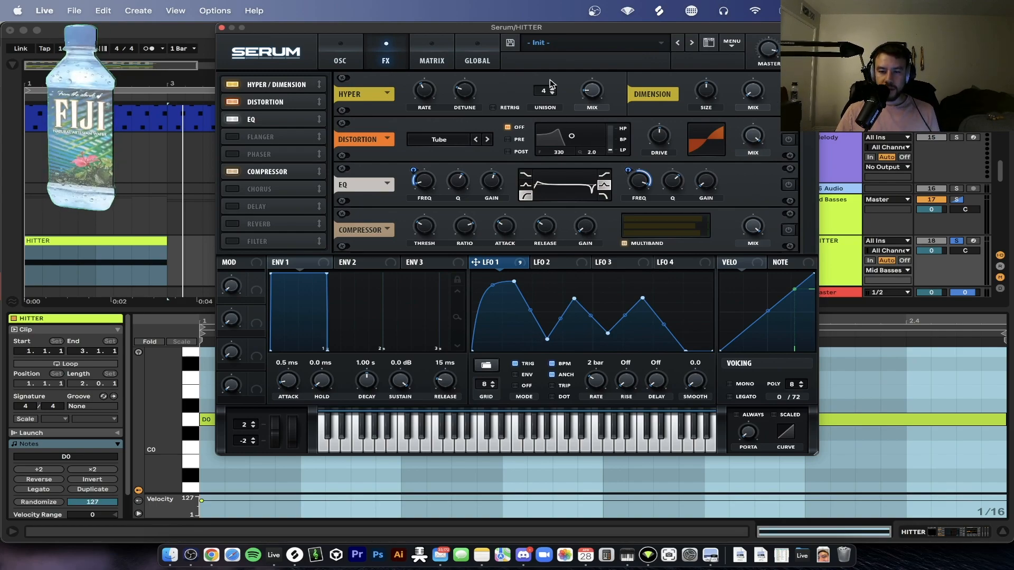
- Check the hyper mix and distortion drive, and enable the Tube distortion in Serum while auditioning the clip
{"action": "mouse_move", "coordinate": [589, 94]}
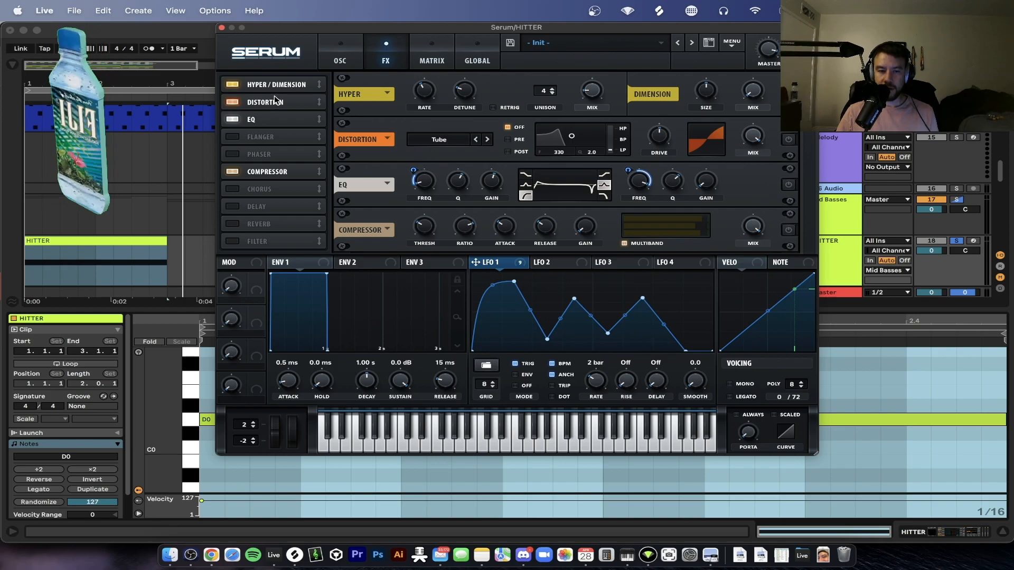
{"action": "mouse_move", "coordinate": [668, 137]}
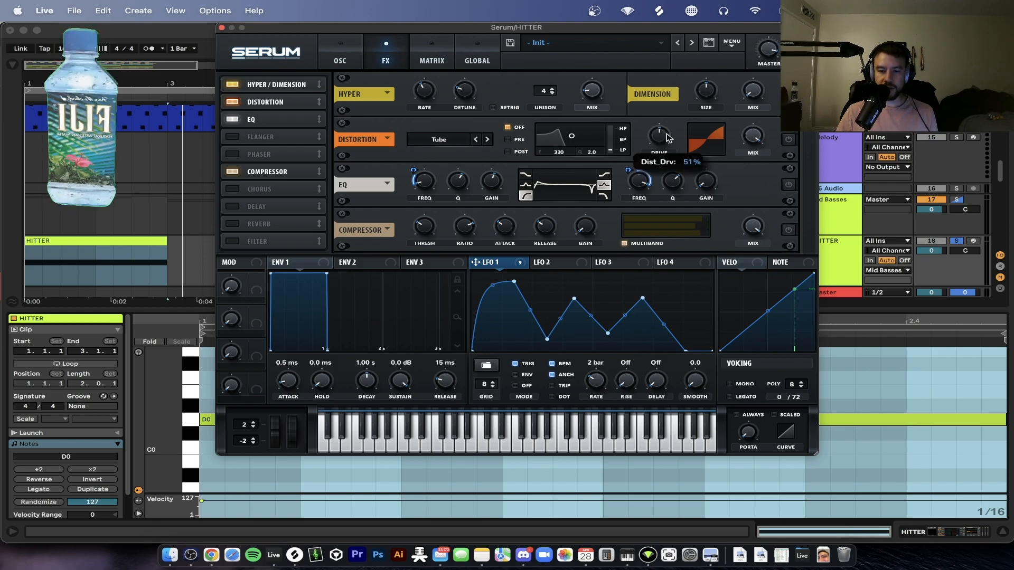
{"action": "left_click", "coordinate": [790, 140]}
{"action": "key", "text": "space"}
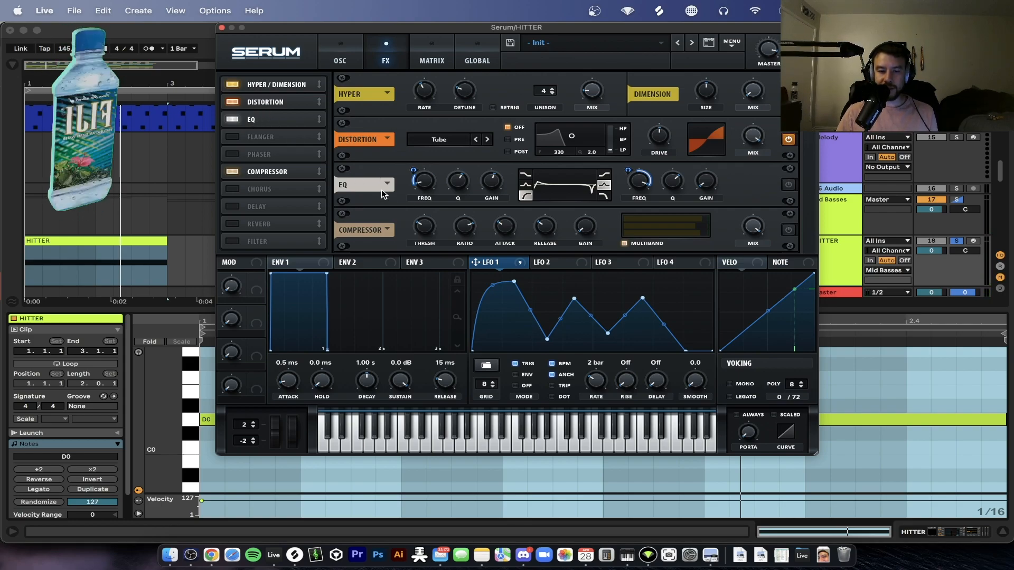
- Review the EQ's low and high band settings, and enable the EQ and multiband compressor in Serum's effects rack
{"action": "mouse_move", "coordinate": [429, 181]}
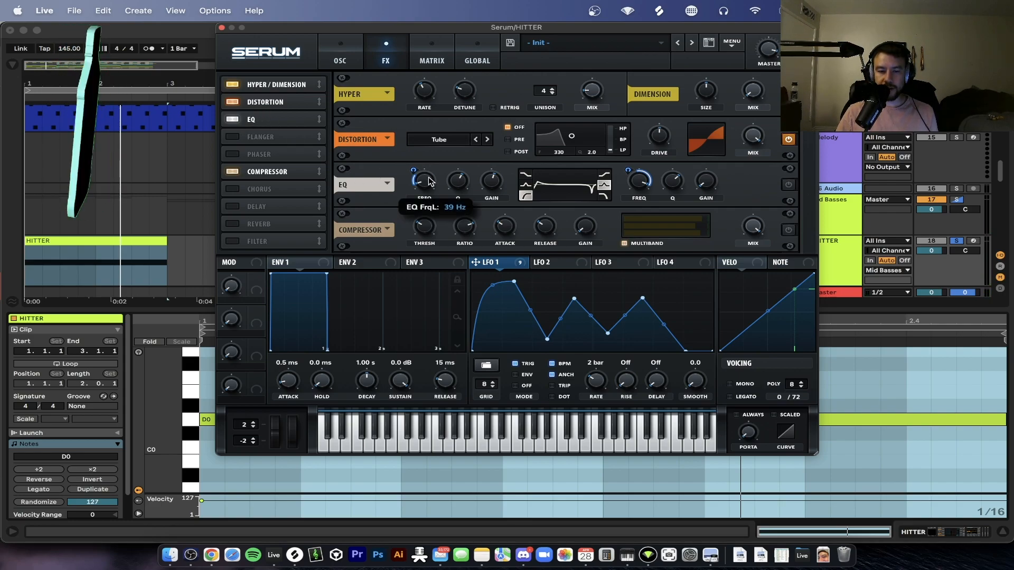
{"action": "mouse_move", "coordinate": [489, 182]}
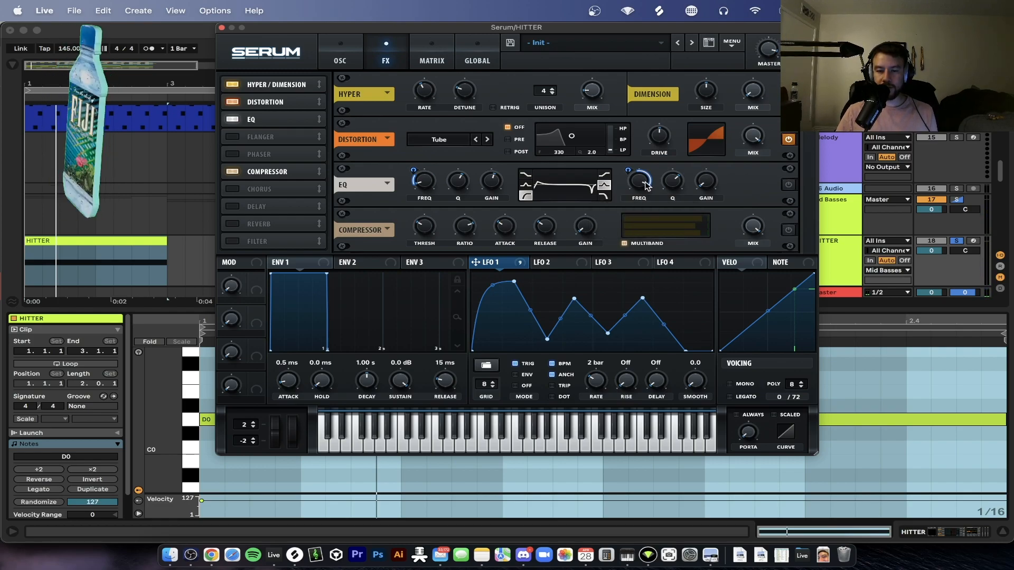
{"action": "mouse_move", "coordinate": [647, 190]}
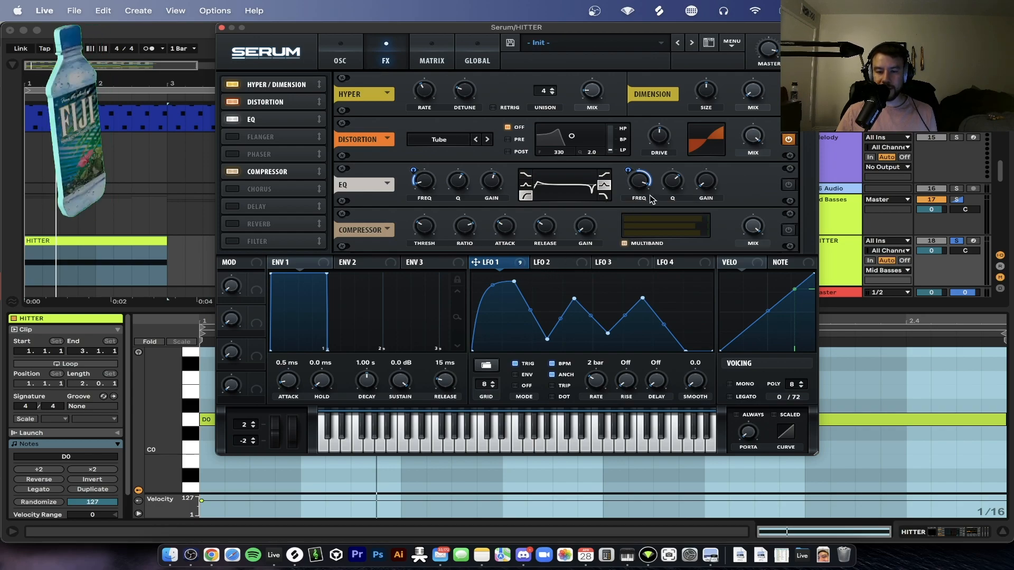
{"action": "mouse_move", "coordinate": [628, 170]}
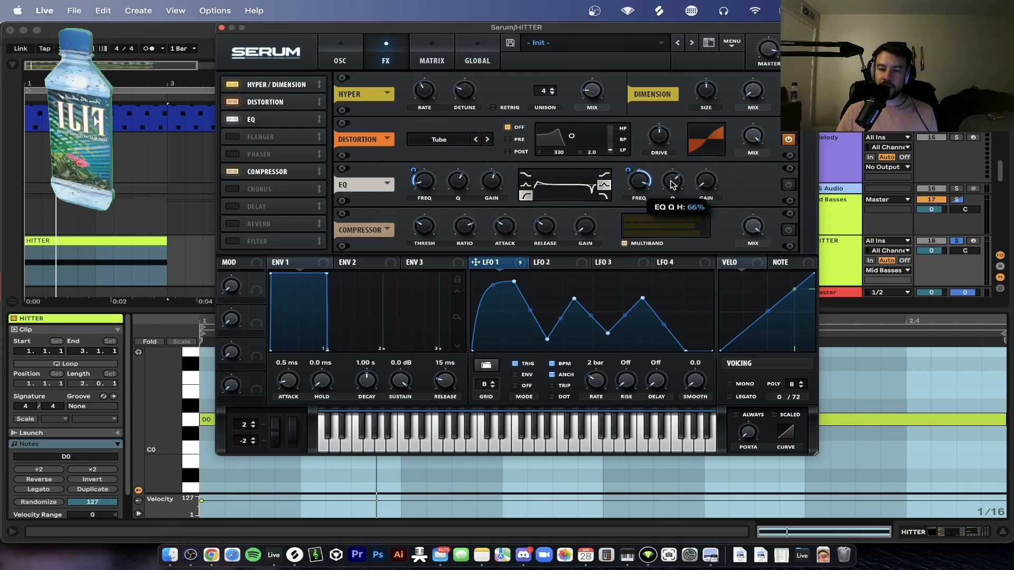
{"action": "mouse_move", "coordinate": [717, 185]}
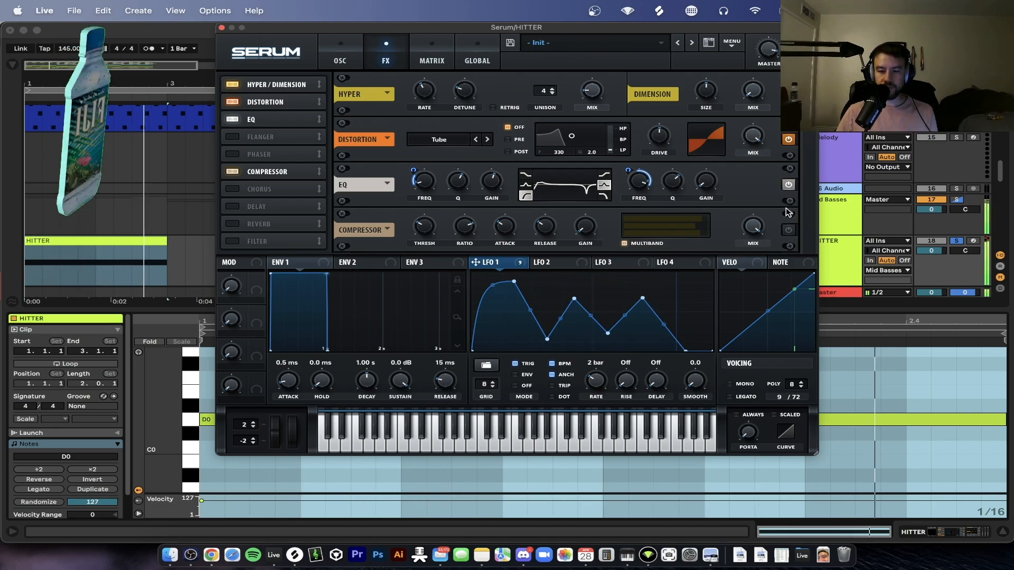
{"action": "left_click", "coordinate": [790, 232]}
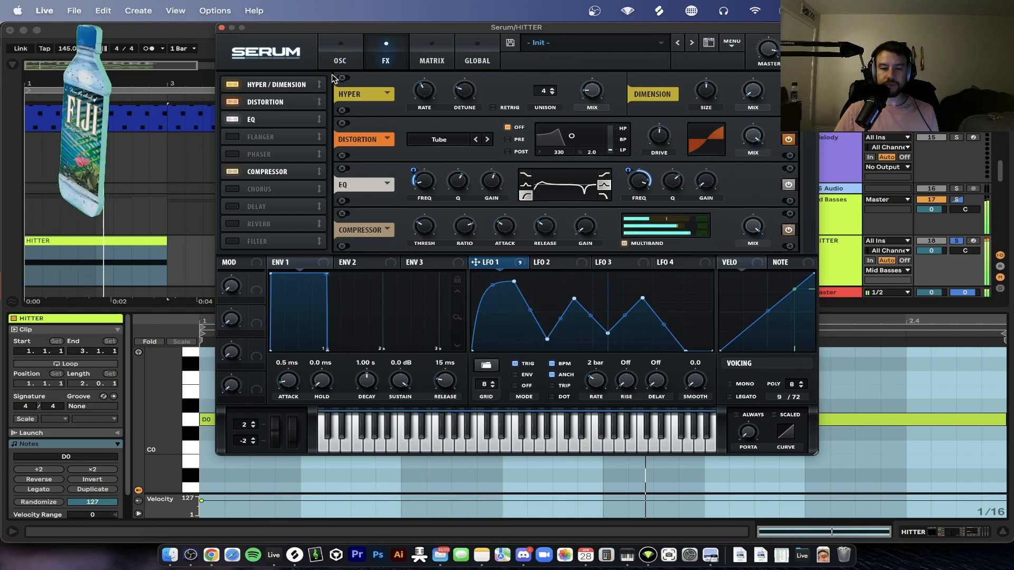
- Close the Serum editor, show the HITTER track's device chain and enable its OTT device
{"action": "left_click", "coordinate": [221, 28]}
{"action": "double_click", "coordinate": [838, 260]}
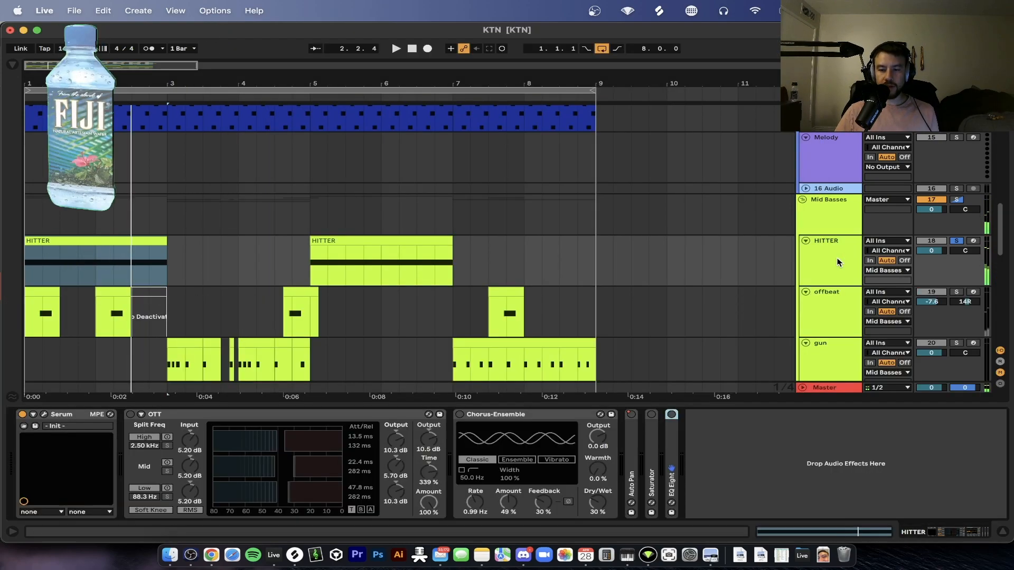
{"action": "left_click", "coordinate": [175, 416]}
{"action": "left_click", "coordinate": [131, 415]}
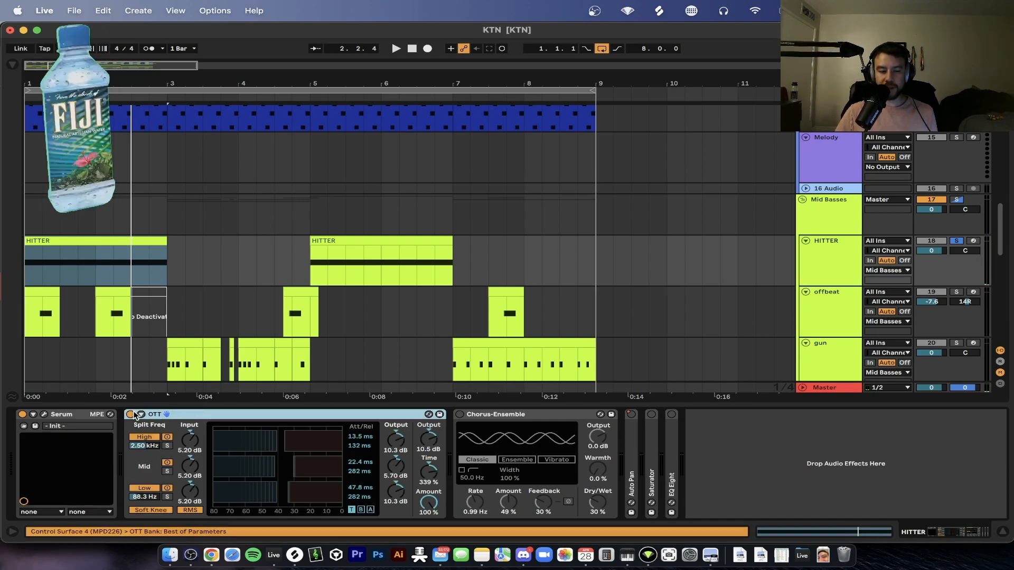
- Set the OTT Amount to 50% on the HITTER track and audition the bass with it
{"action": "left_click", "coordinate": [428, 439]}
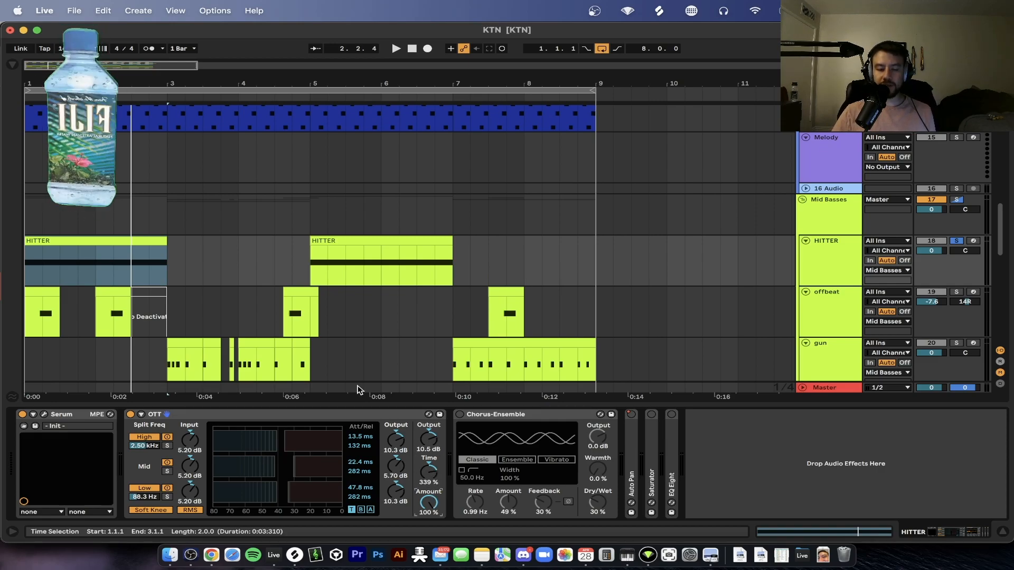
{"action": "key", "text": "space"}
{"action": "key", "text": "space"}
{"action": "left_click_drag", "start_coordinate": [428, 502], "coordinate": [429, 511]}
{"action": "key", "text": "space"}
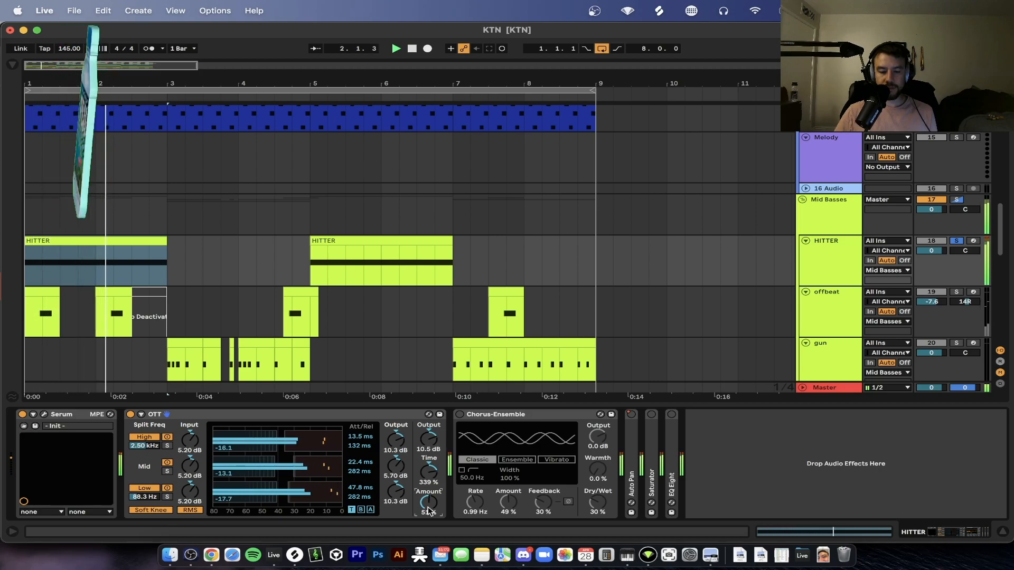
{"action": "key", "text": "space"}
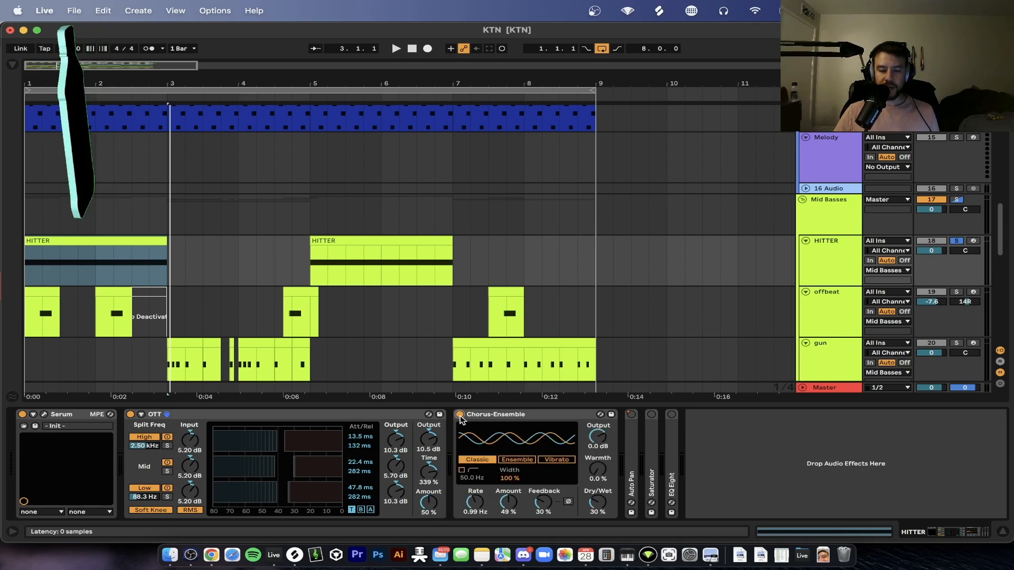
- Enable Chorus-Ensemble on the HITTER track and inspect the Auto Pan settings while the clip plays, folding Auto Pan again
{"action": "left_click", "coordinate": [488, 416]}
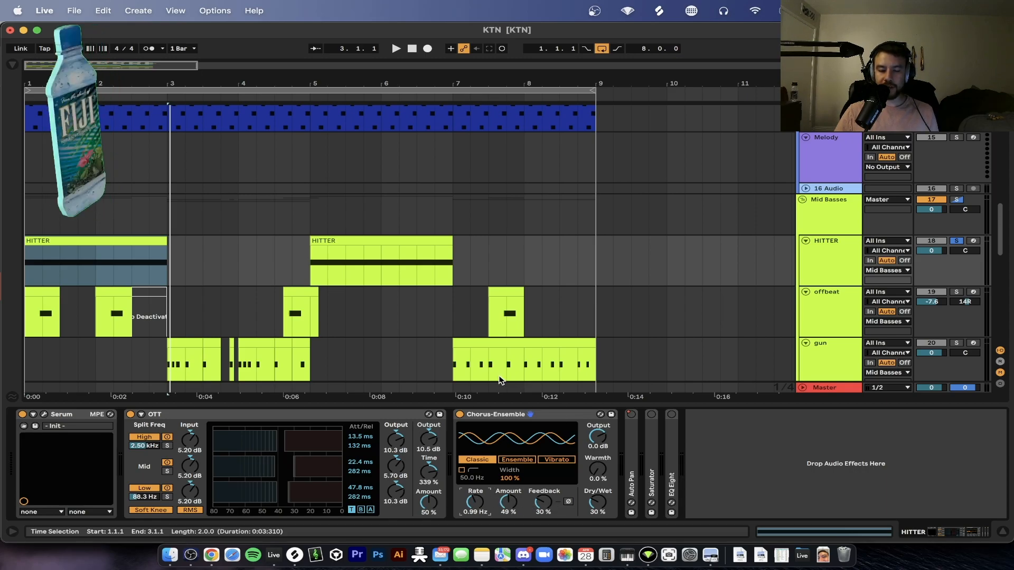
{"action": "key", "text": "space"}
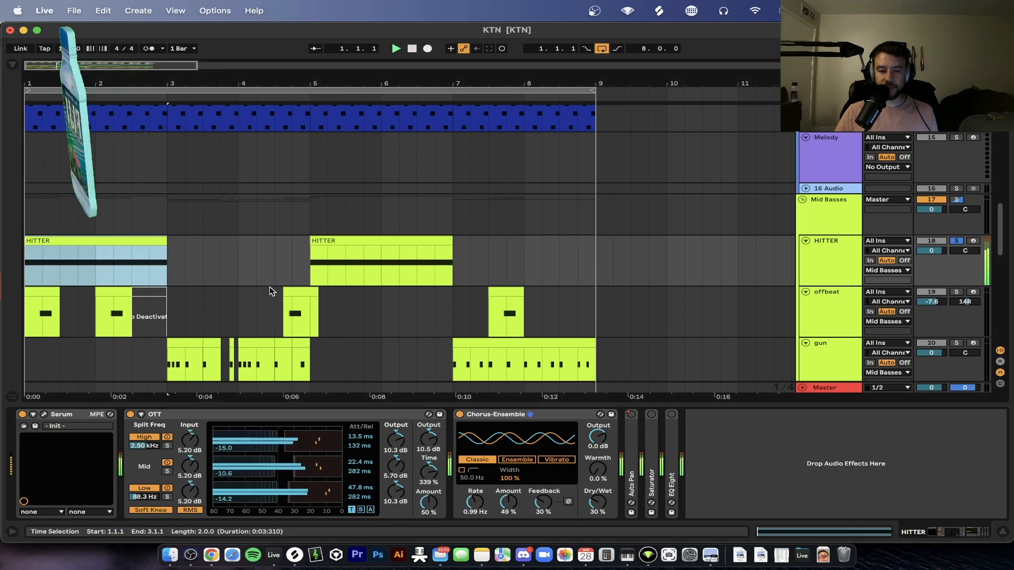
{"action": "double_click", "coordinate": [632, 460]}
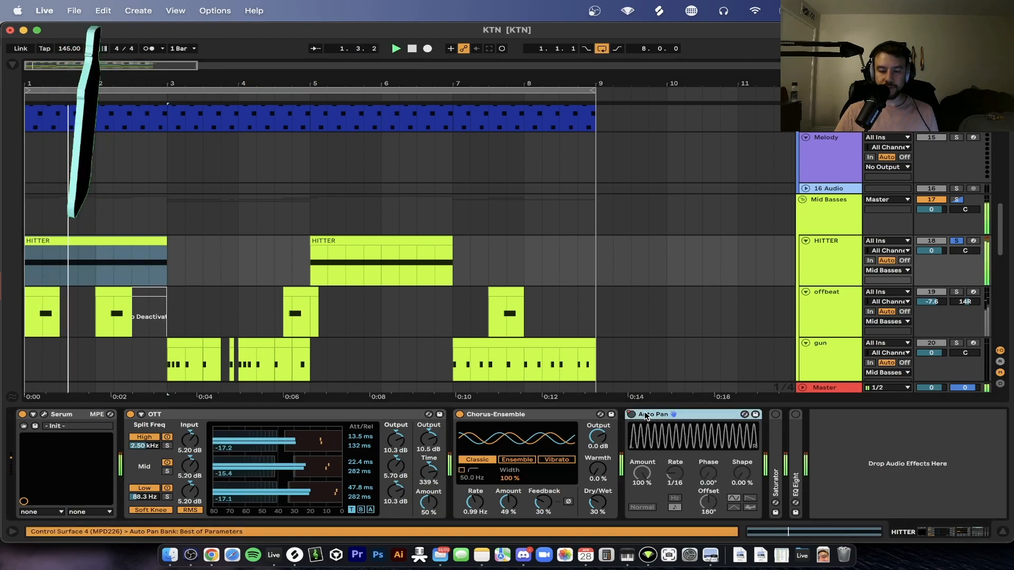
{"action": "double_click", "coordinate": [698, 414]}
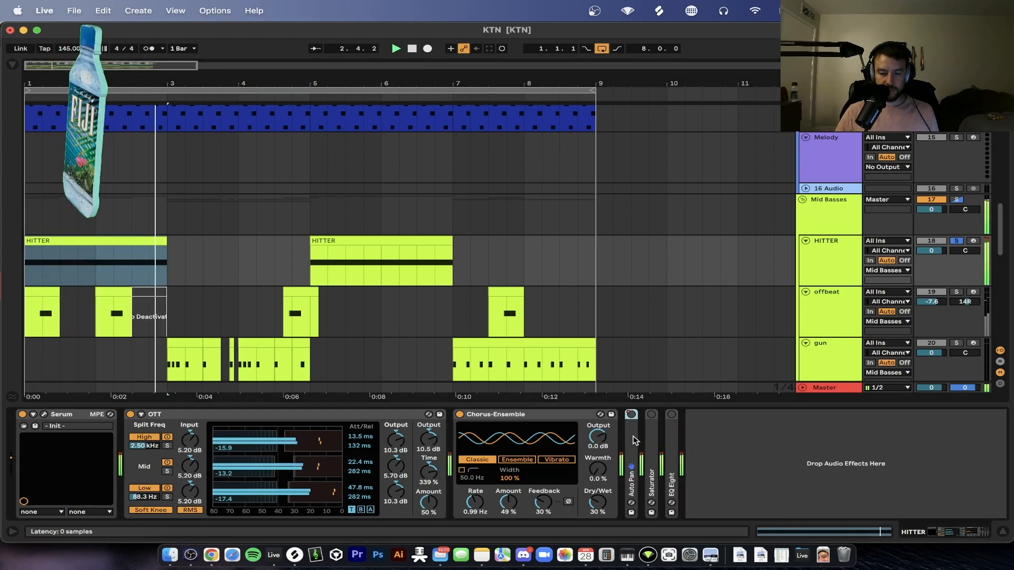
{"action": "key", "text": "space"}
- Unfold and enable the Saturator on the HITTER track, and audition the bass with its Soft Clip on
{"action": "double_click", "coordinate": [655, 446]}
{"action": "left_click", "coordinate": [652, 415]}
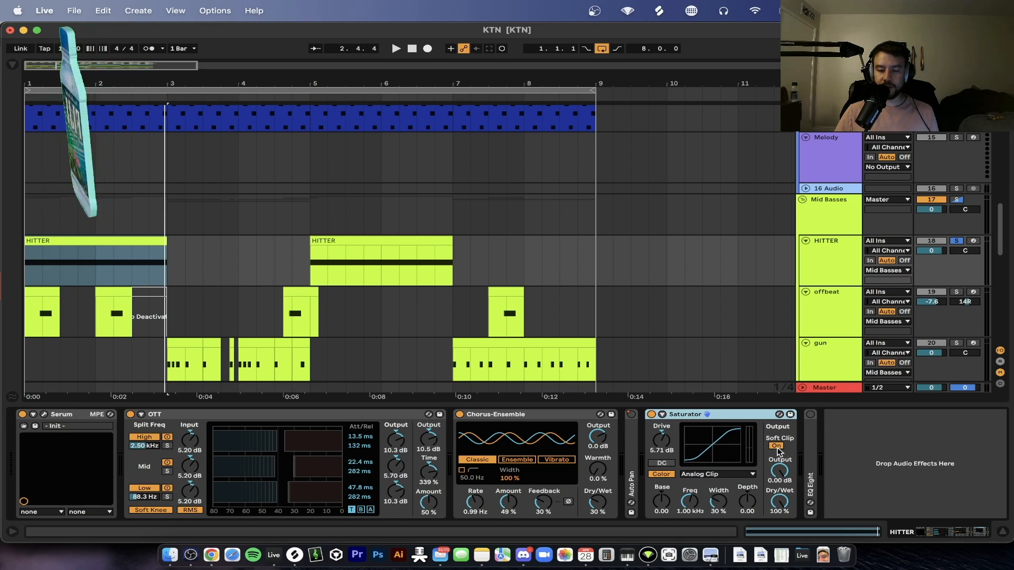
{"action": "key", "text": "space"}
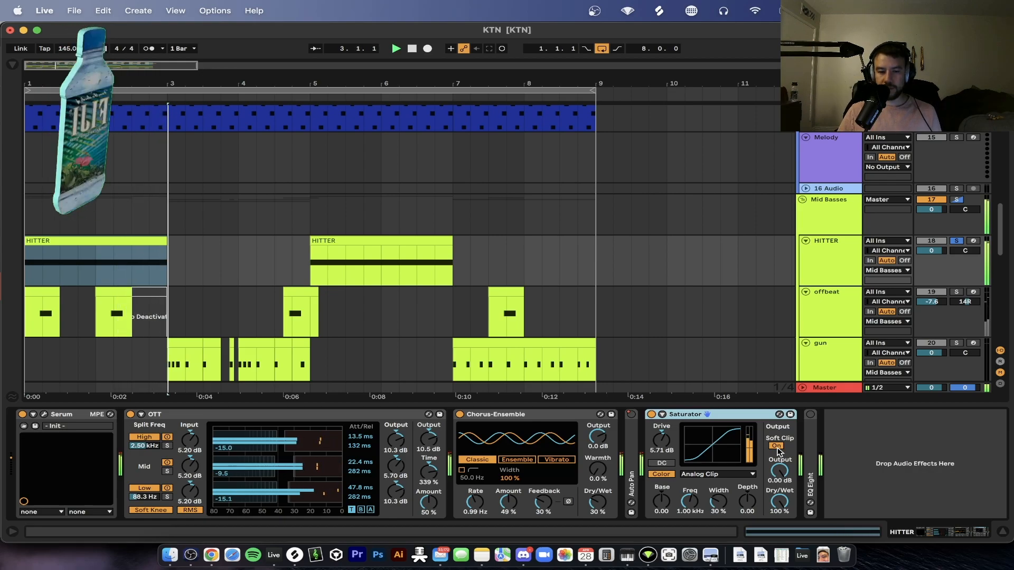
{"action": "key", "text": "space"}
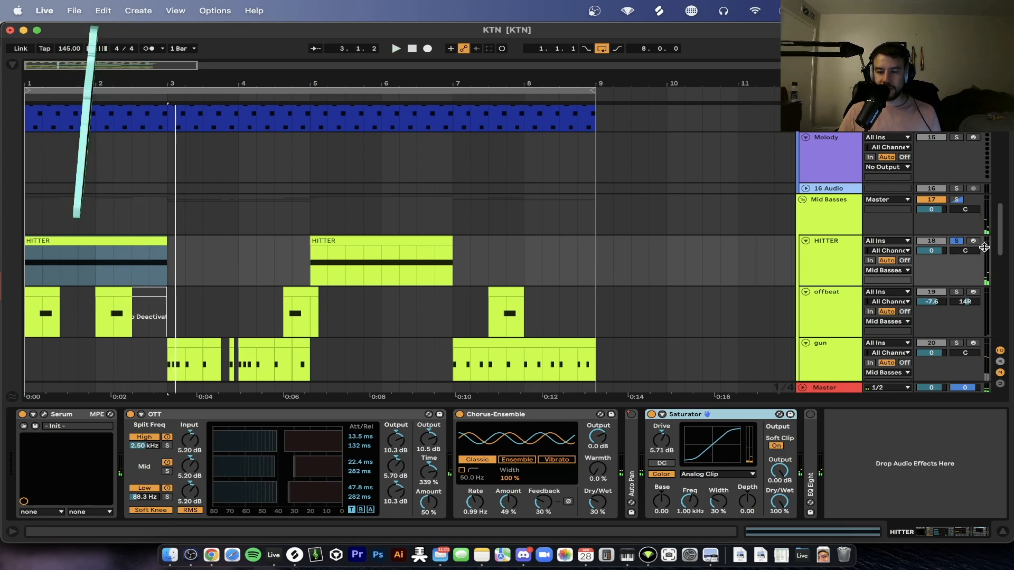
{"action": "key", "text": "space"}
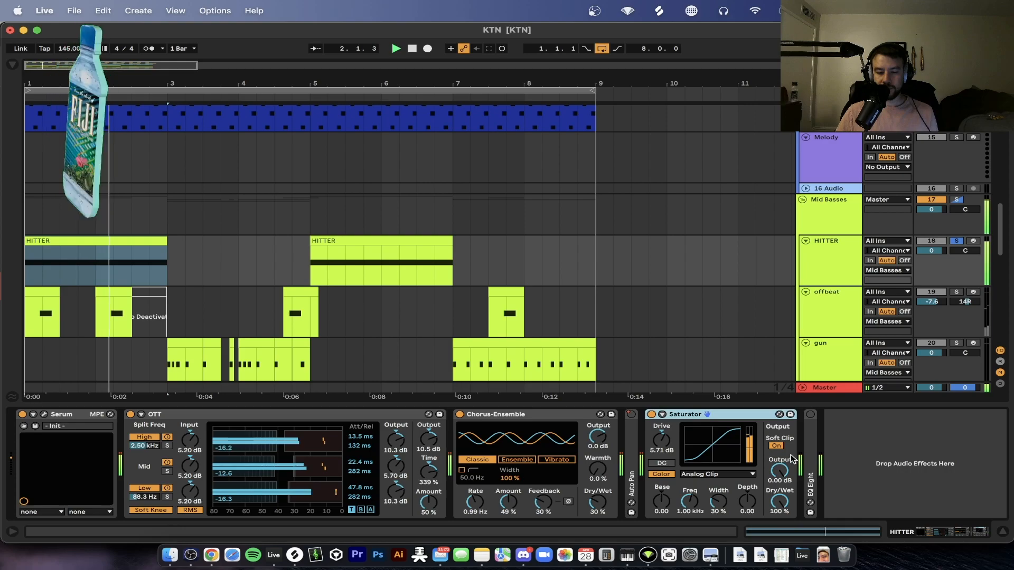
{"action": "key", "text": "space"}
- Unfold and enable EQ Eight at the end of the HITTER device chain to show its filter curve
{"action": "double_click", "coordinate": [812, 450]}
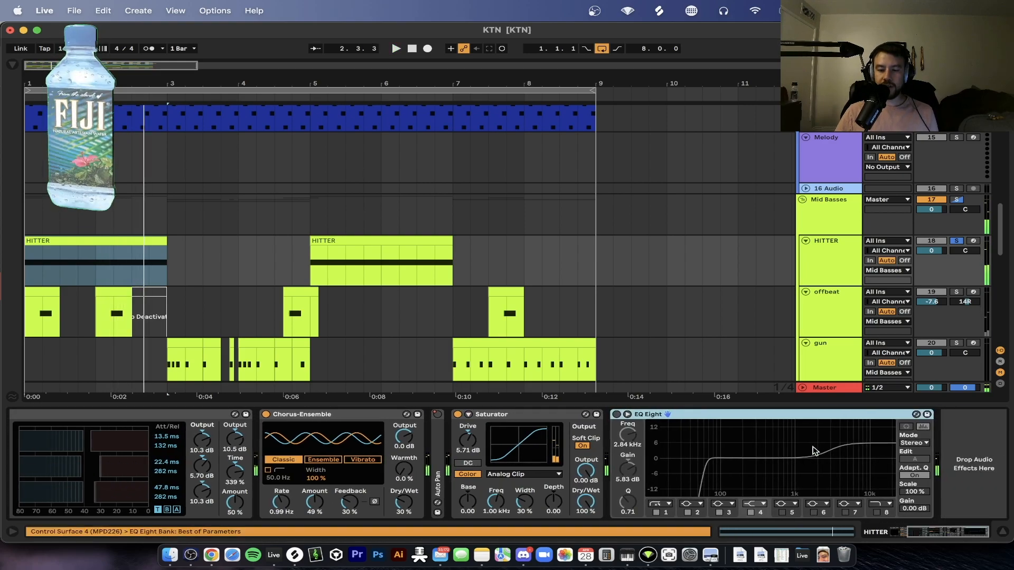
{"action": "scroll", "coordinate": [811, 450], "scroll_direction": "left", "scroll_amount": 5}
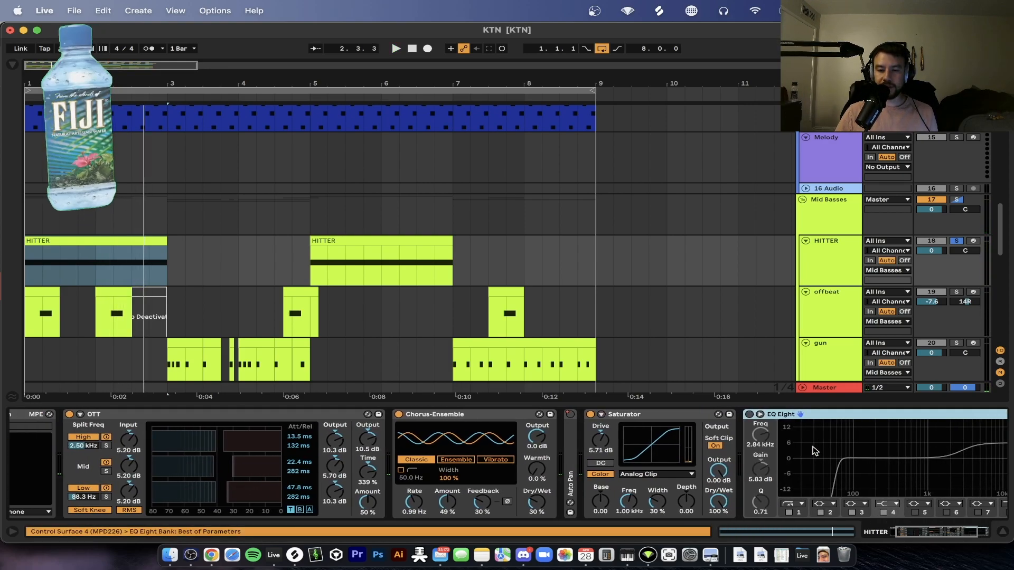
{"action": "scroll", "coordinate": [814, 449], "scroll_direction": "right", "scroll_amount": 4}
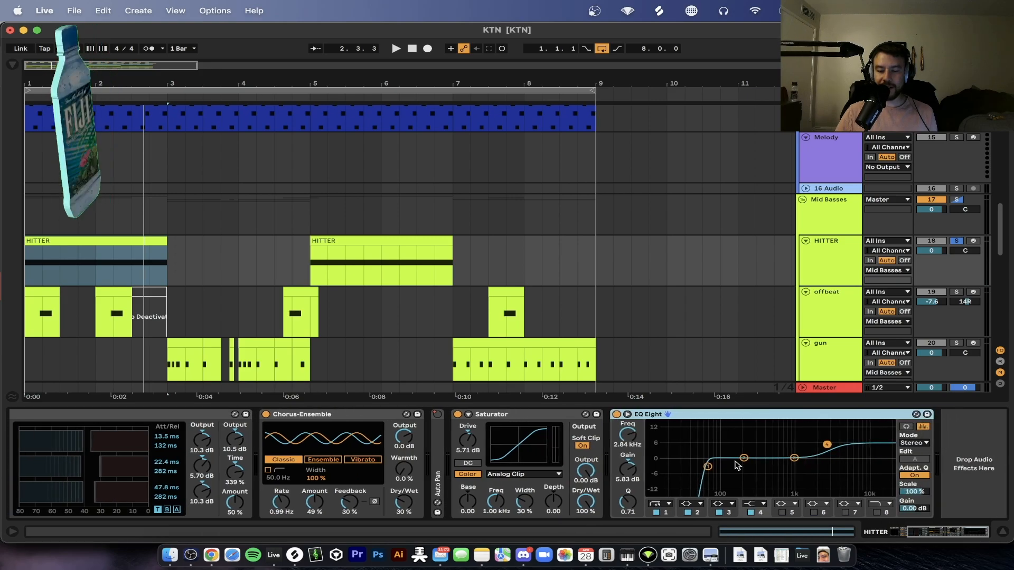
- Raise the low-cut frequency of the HITTER track's EQ Eight slightly to about 76 Hz and audition the bass
{"action": "left_click_drag", "start_coordinate": [710, 468], "coordinate": [713, 466]}
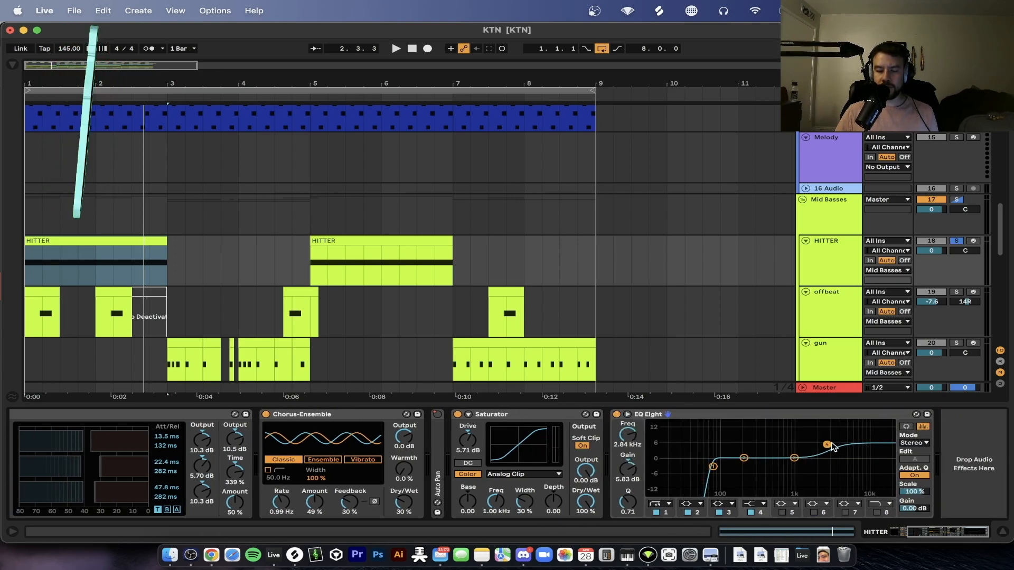
{"action": "key", "text": "space"}
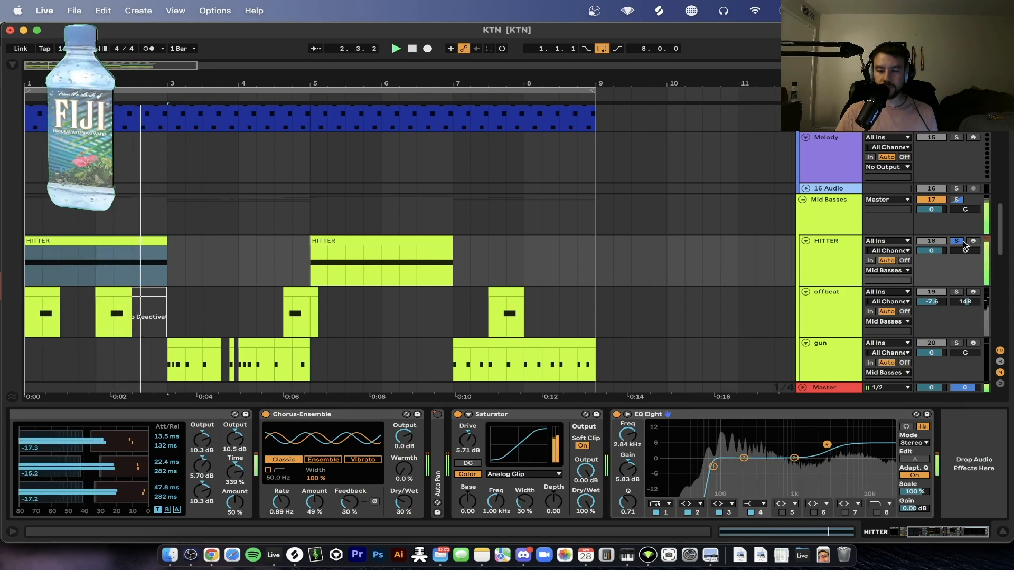
{"action": "key", "text": "space"}
{"action": "key", "text": "space"}
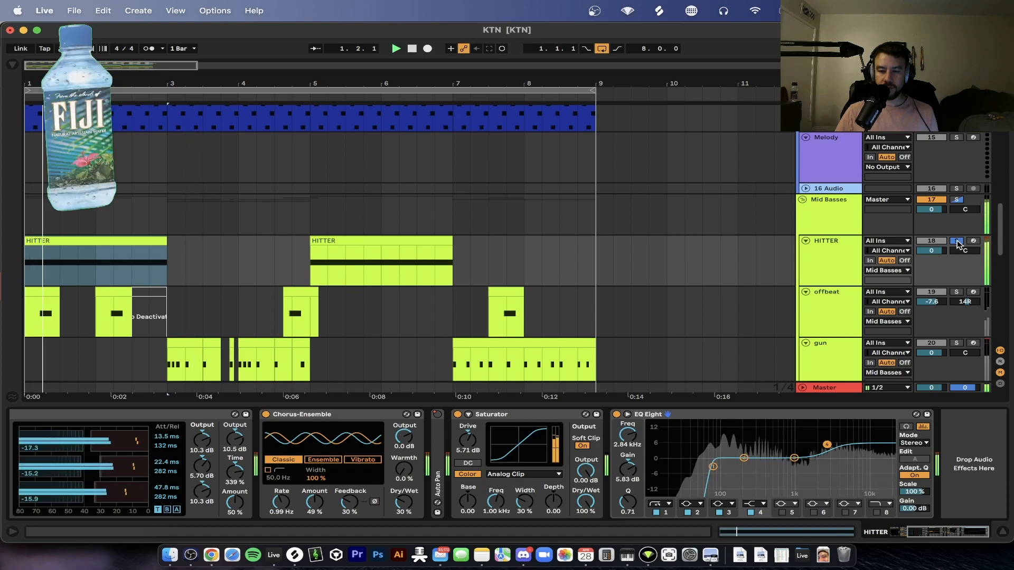
{"action": "key", "text": "space"}
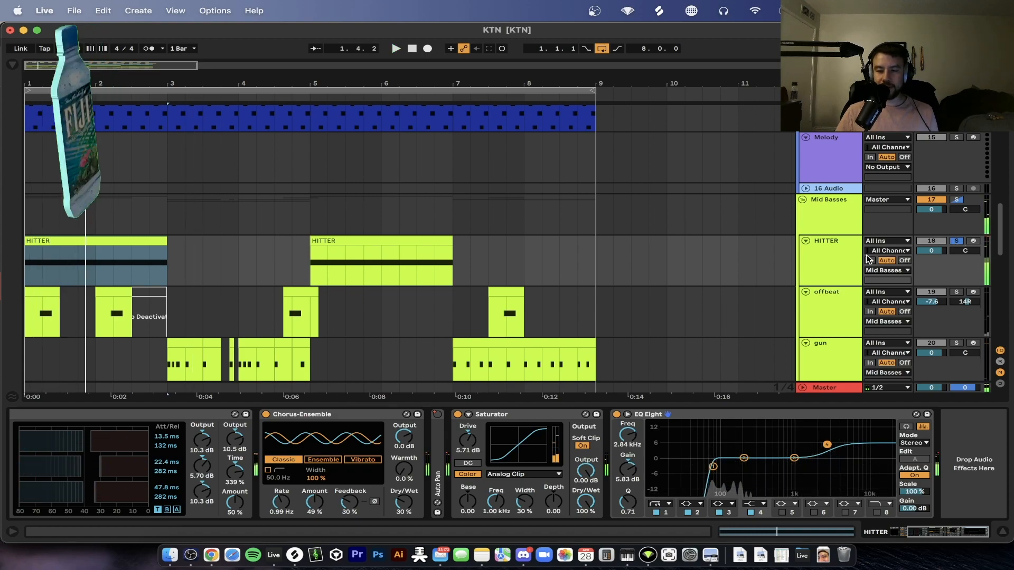
- Look over the sussy and HITTER SUB tracks below, and return to the HITTER track's device chain
{"action": "left_click", "coordinate": [820, 259]}
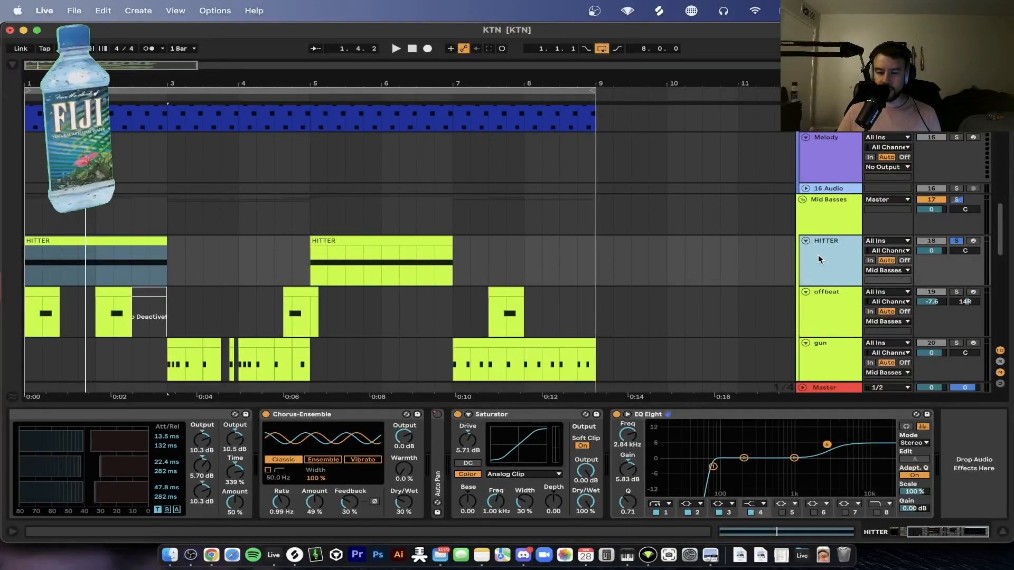
{"action": "scroll", "coordinate": [474, 290], "scroll_direction": "down", "scroll_amount": 1}
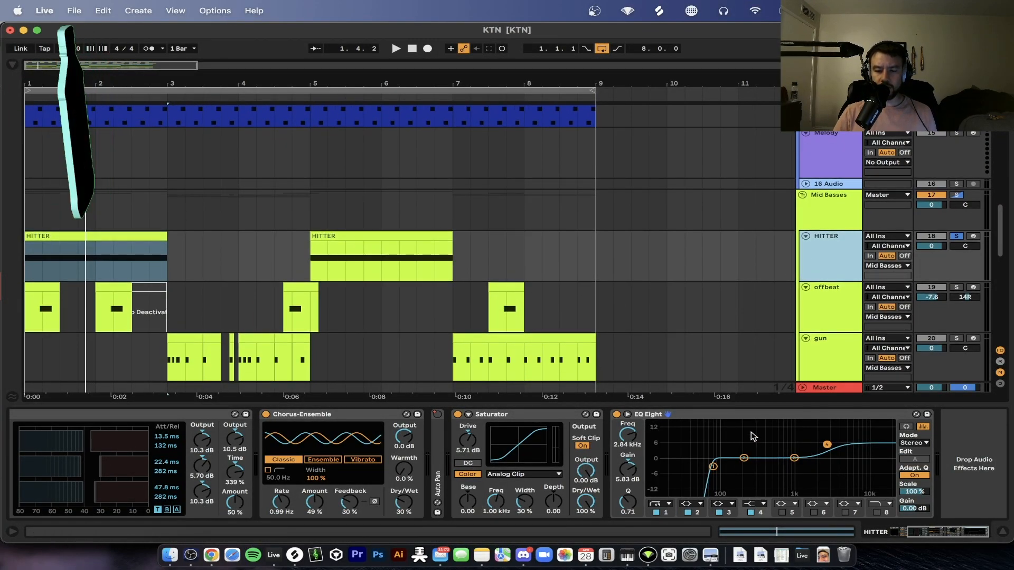
{"action": "scroll", "coordinate": [674, 261], "scroll_direction": "down", "scroll_amount": 5}
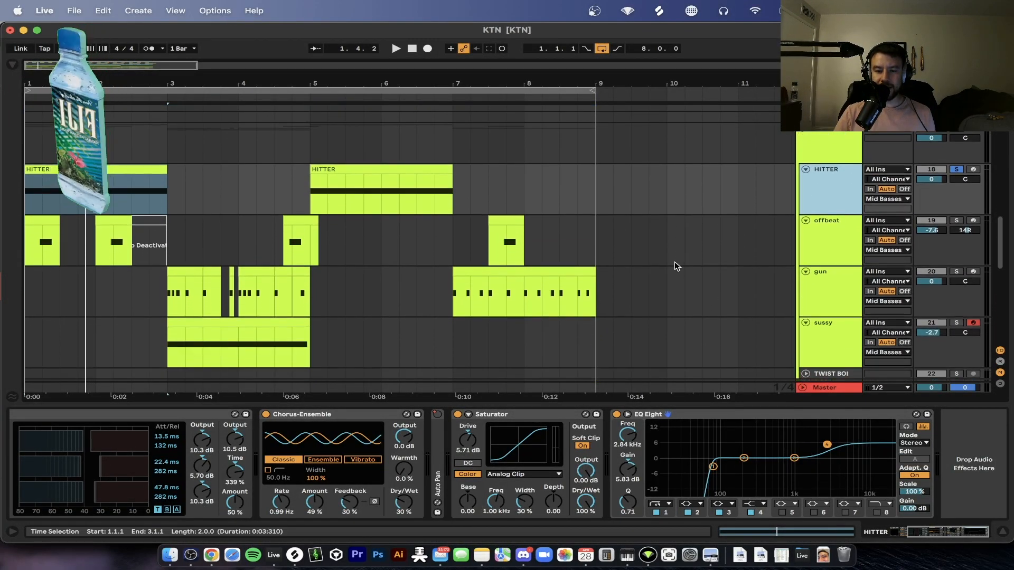
{"action": "left_click", "coordinate": [674, 263]}
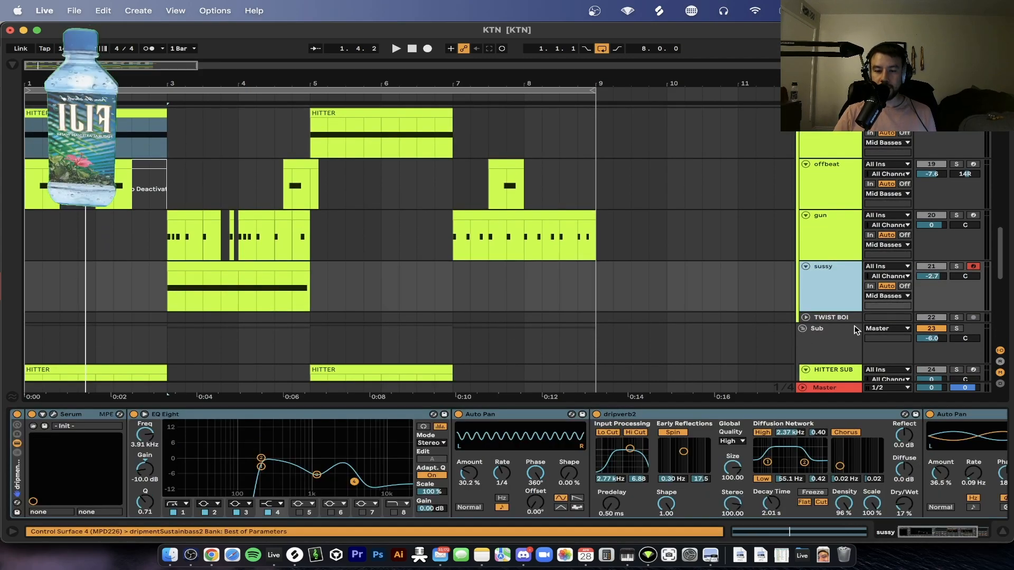
{"action": "scroll", "coordinate": [656, 324], "scroll_direction": "down", "scroll_amount": 2}
{"action": "scroll", "coordinate": [656, 323], "scroll_direction": "down", "scroll_amount": 2}
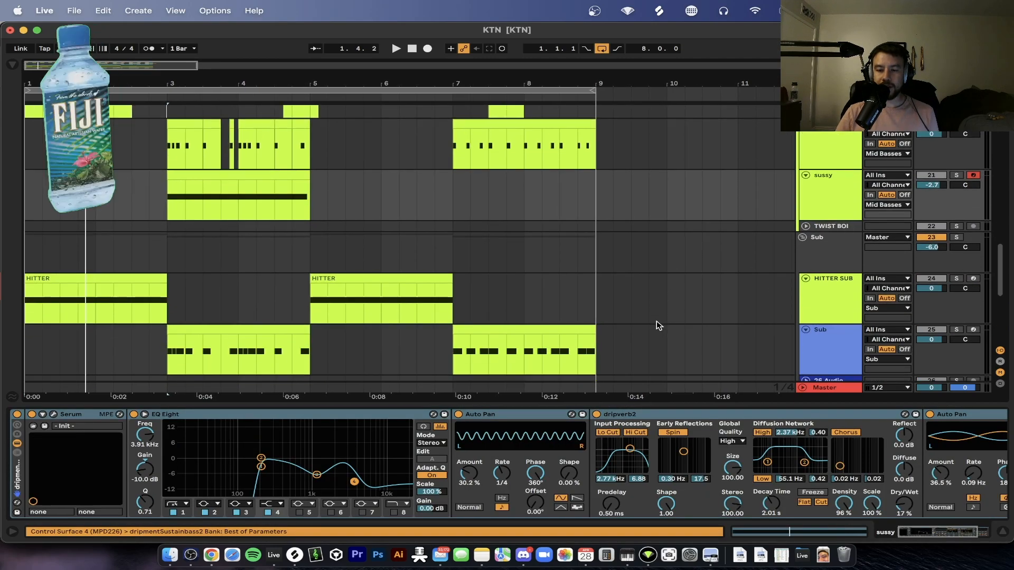
{"action": "left_click", "coordinate": [840, 296]}
{"action": "scroll", "coordinate": [841, 297], "scroll_direction": "up", "scroll_amount": 8}
{"action": "left_click", "coordinate": [835, 260]}
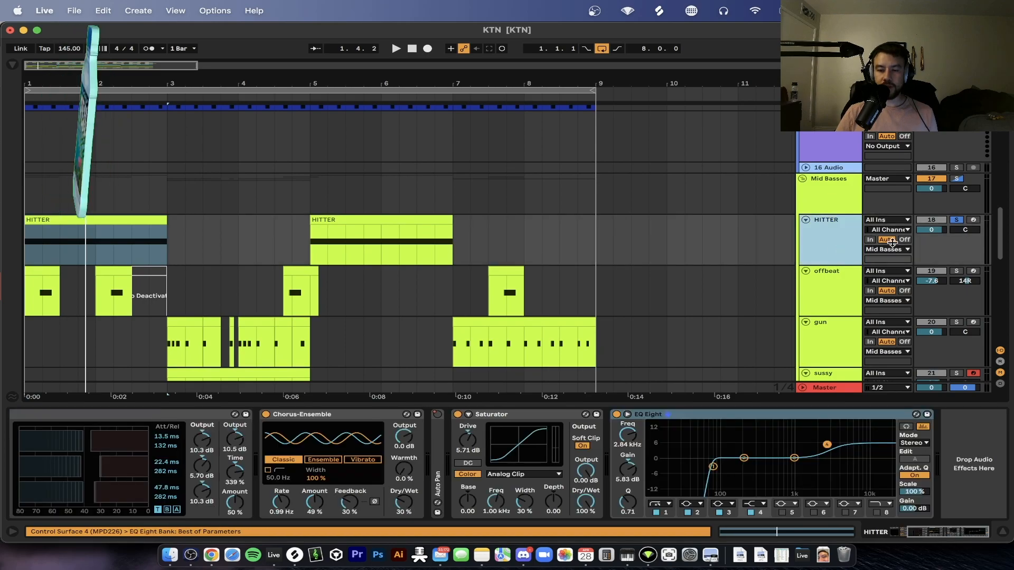
- Turn off solo on the HITTER track and briefly view its Serum patch before closing the plug-in window
{"action": "left_click", "coordinate": [955, 220]}
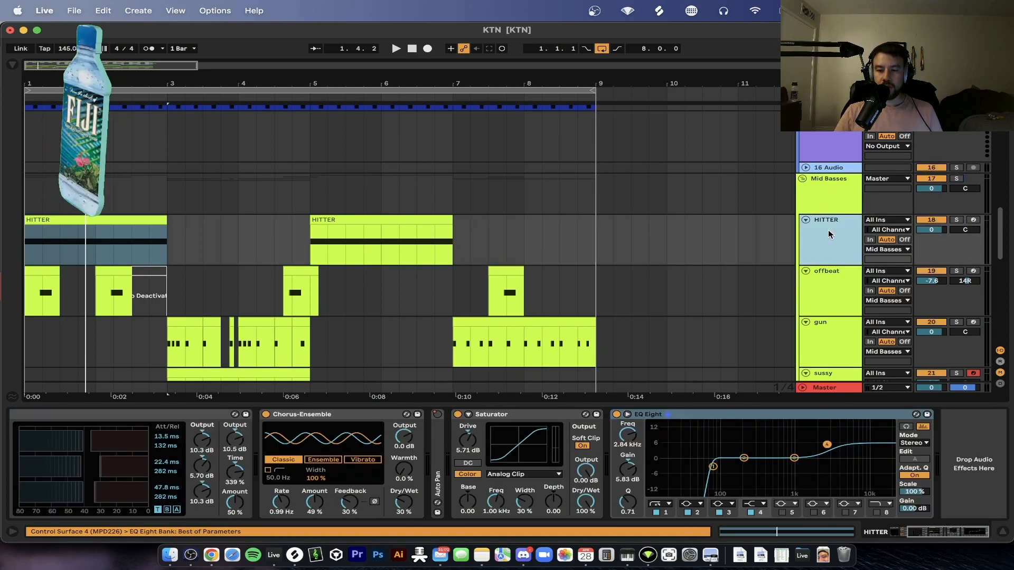
{"action": "scroll", "coordinate": [102, 443], "scroll_direction": "left", "scroll_amount": 4}
{"action": "left_click", "coordinate": [45, 415]}
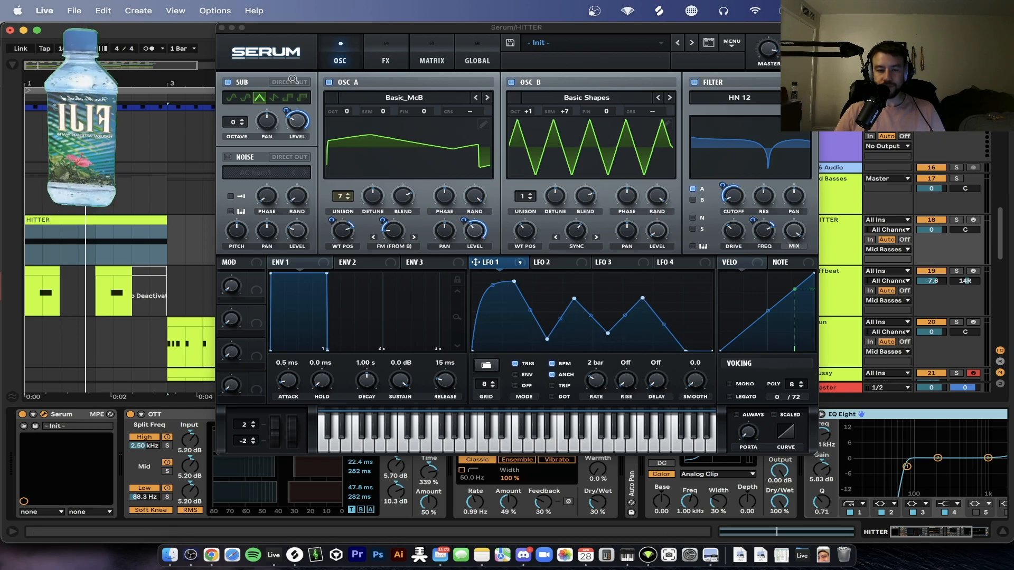
{"action": "left_click", "coordinate": [222, 27]}
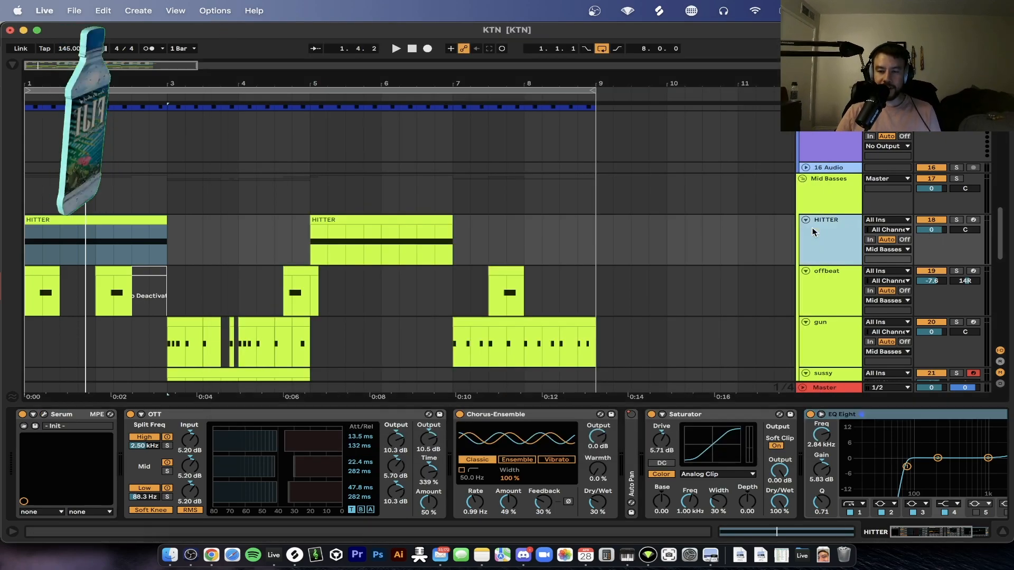
- Duplicate the HITTER track and rename the copy HITTER SUB
{"action": "key", "text": "super+d"}
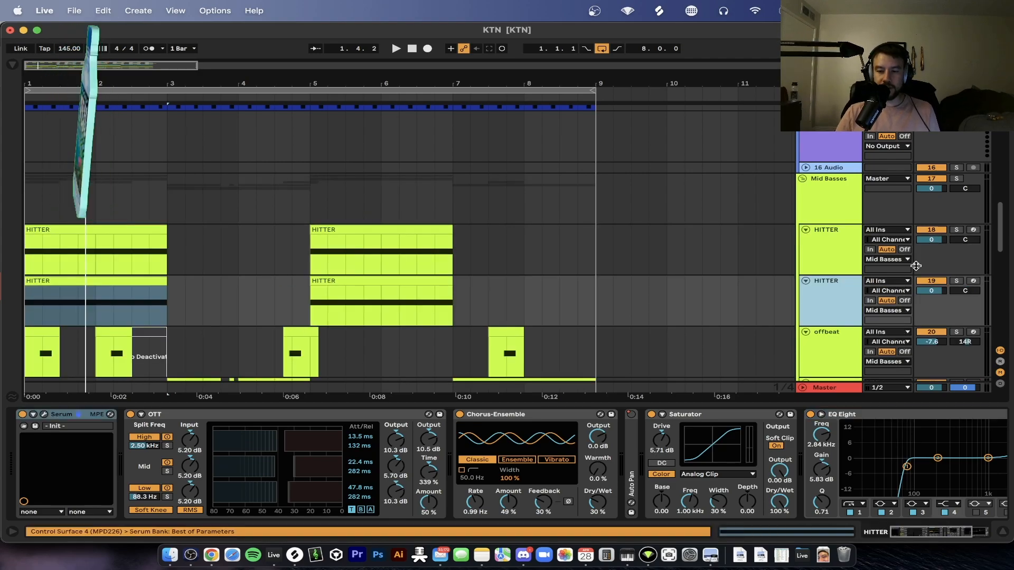
{"action": "key", "text": "super+r"}
{"action": "key", "text": "Down"}
{"action": "key", "text": "space"}
{"action": "key", "text": "Up"}
{"action": "key", "text": "space"}
{"action": "key", "text": "super+r"}
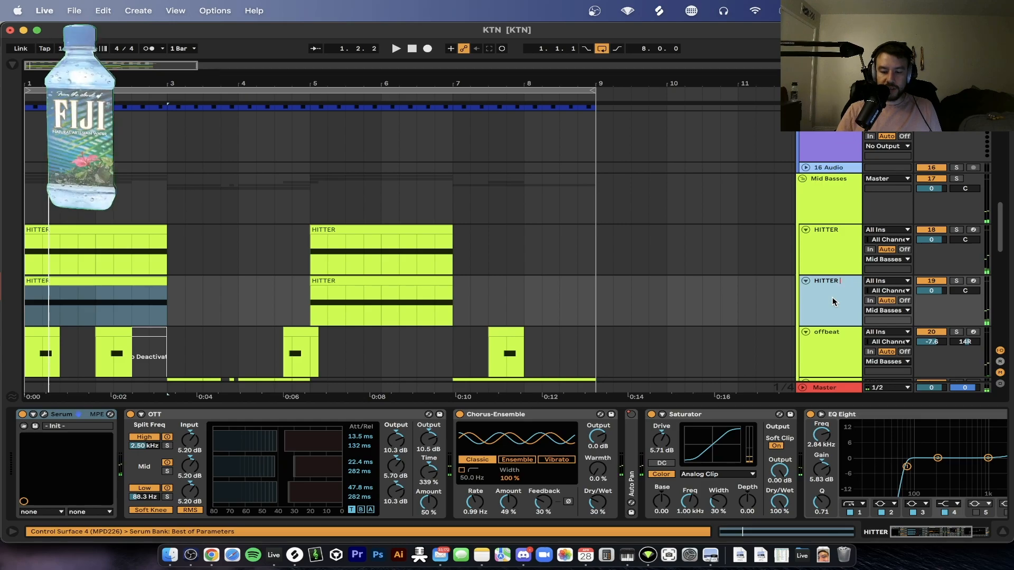
{"action": "type", "text": "B"}
{"action": "key", "text": "Return"}
- Solo the new HITTER SUB track and delete its OTT, Chorus-Ensemble, Auto Pan and Saturator, keeping Serum and EQ Eight
{"action": "left_click", "coordinate": [957, 282]}
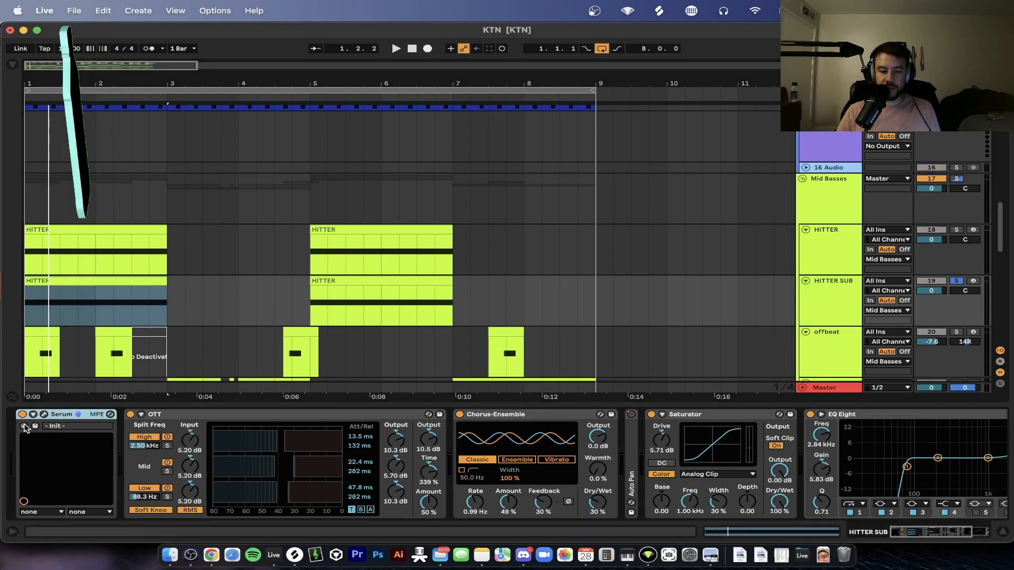
{"action": "left_click", "coordinate": [141, 415]}
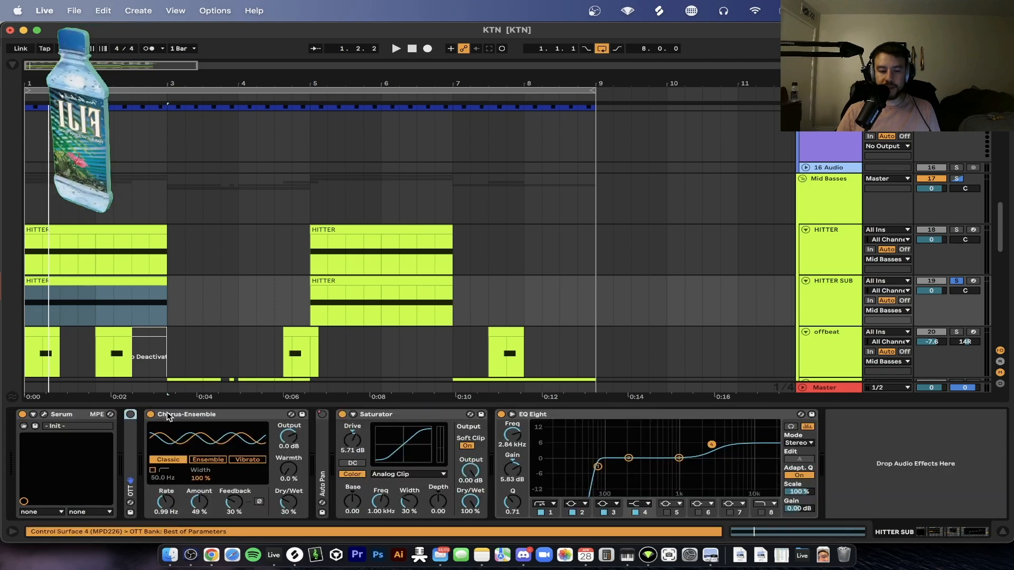
{"action": "double_click", "coordinate": [252, 418]}
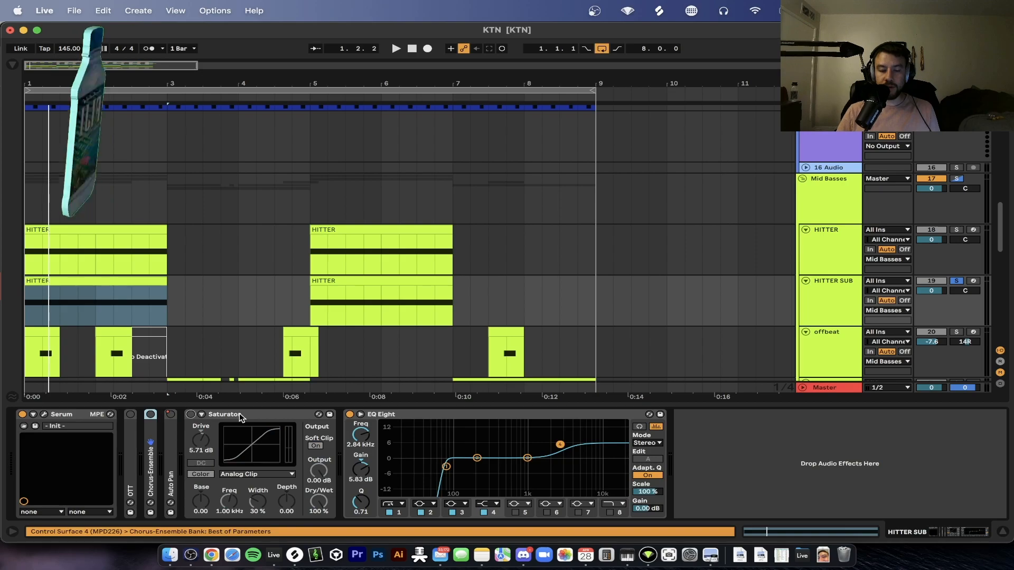
{"action": "double_click", "coordinate": [252, 417]}
{"action": "left_click", "coordinate": [63, 417]}
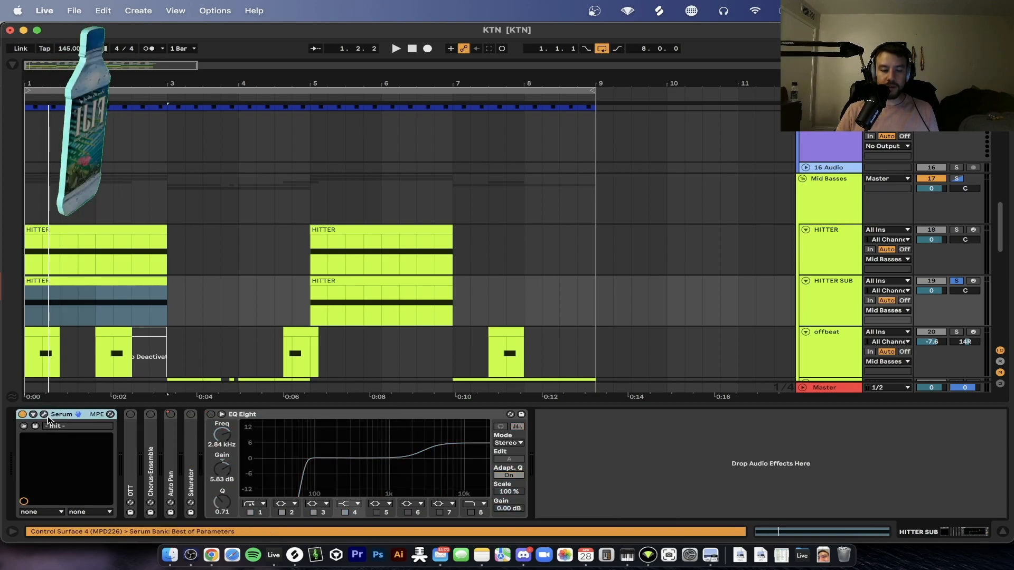
{"action": "left_click", "coordinate": [138, 471]}
{"action": "left_click", "coordinate": [195, 475], "text": "shift"}
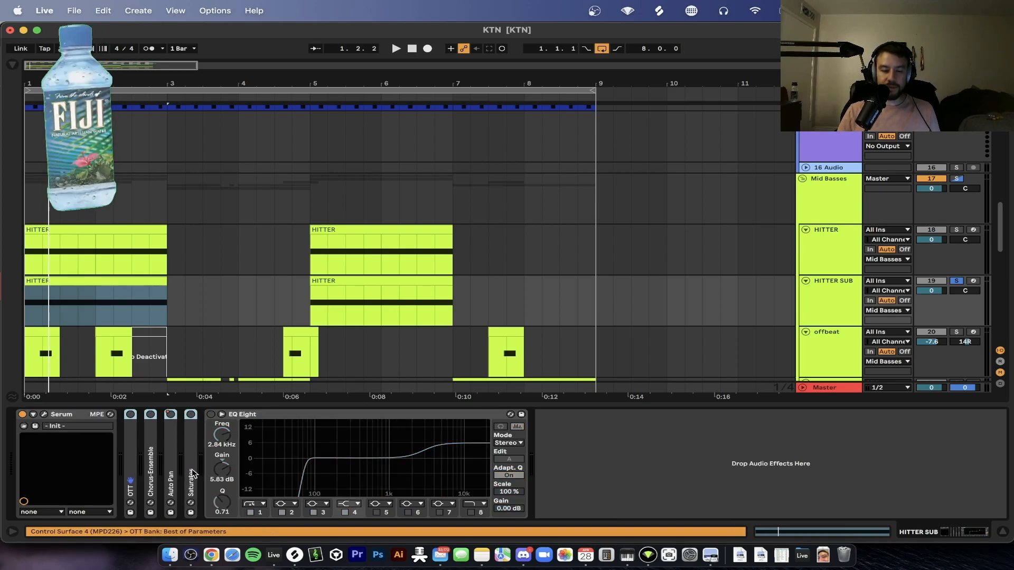
{"action": "key", "text": "Delete"}
- In HITTER SUB's Serum, switch off the filter, OSC B and OSC A, and set the sub oscillator to a sine wave
{"action": "left_click", "coordinate": [44, 414]}
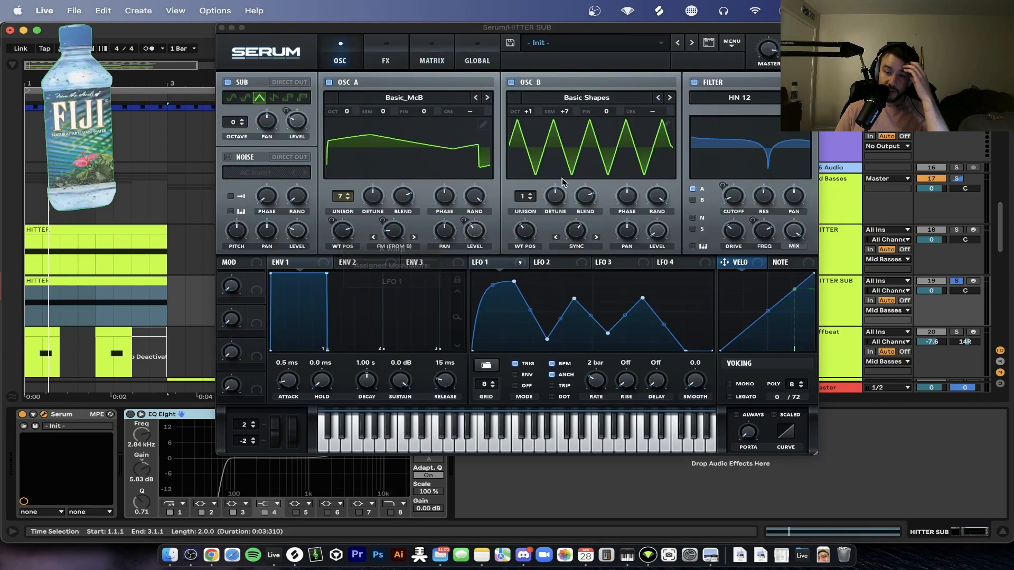
{"action": "left_click", "coordinate": [692, 84]}
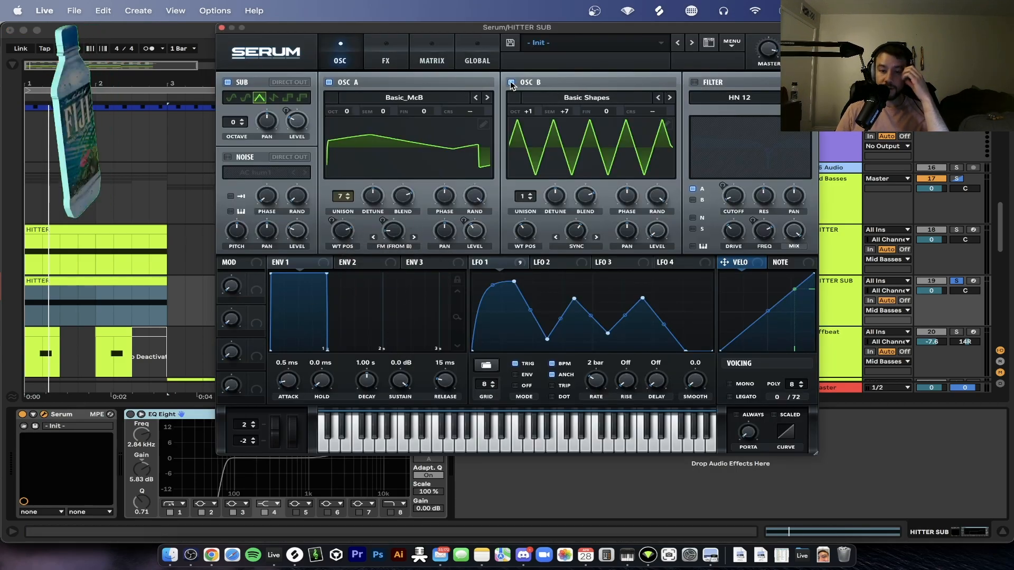
{"action": "left_click", "coordinate": [512, 83]}
{"action": "left_click", "coordinate": [329, 83]}
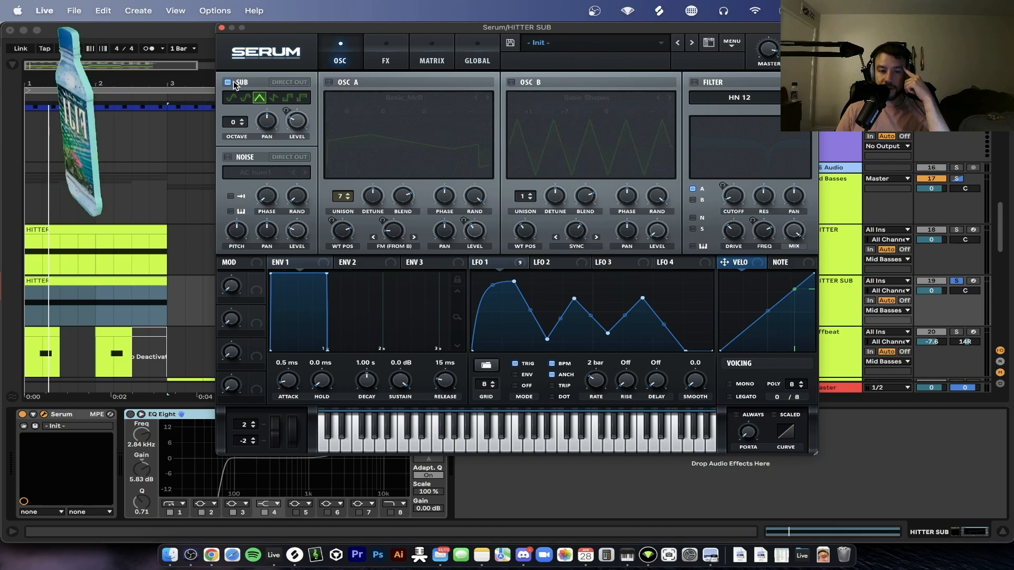
{"action": "left_click", "coordinate": [373, 53]}
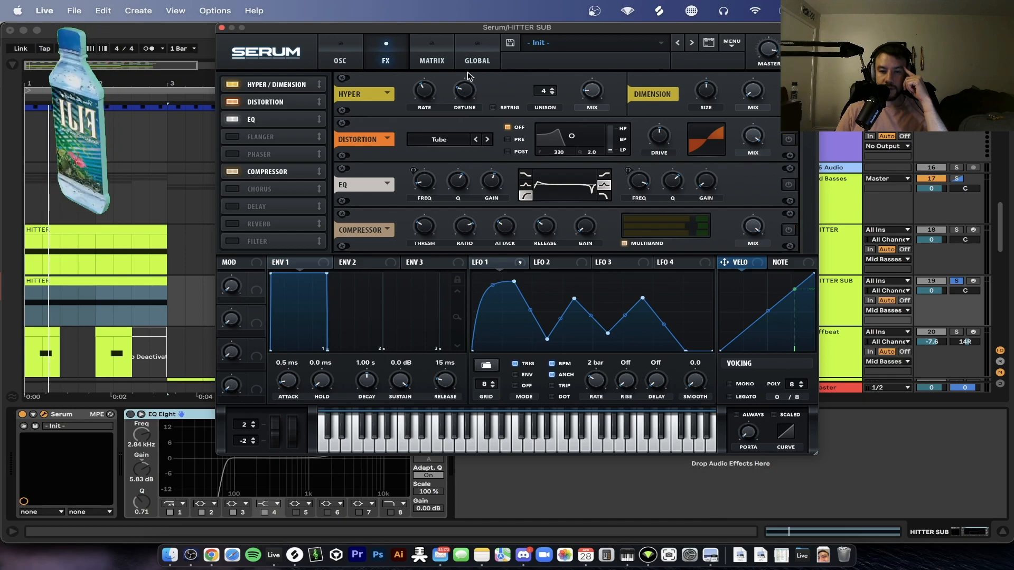
{"action": "left_click", "coordinate": [353, 54]}
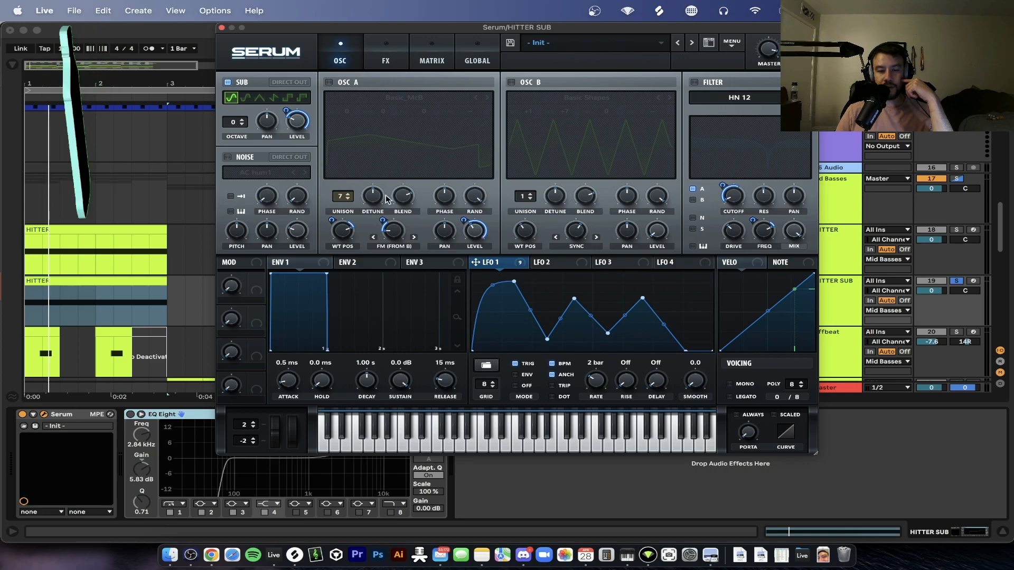
{"action": "mouse_move", "coordinate": [285, 110]}
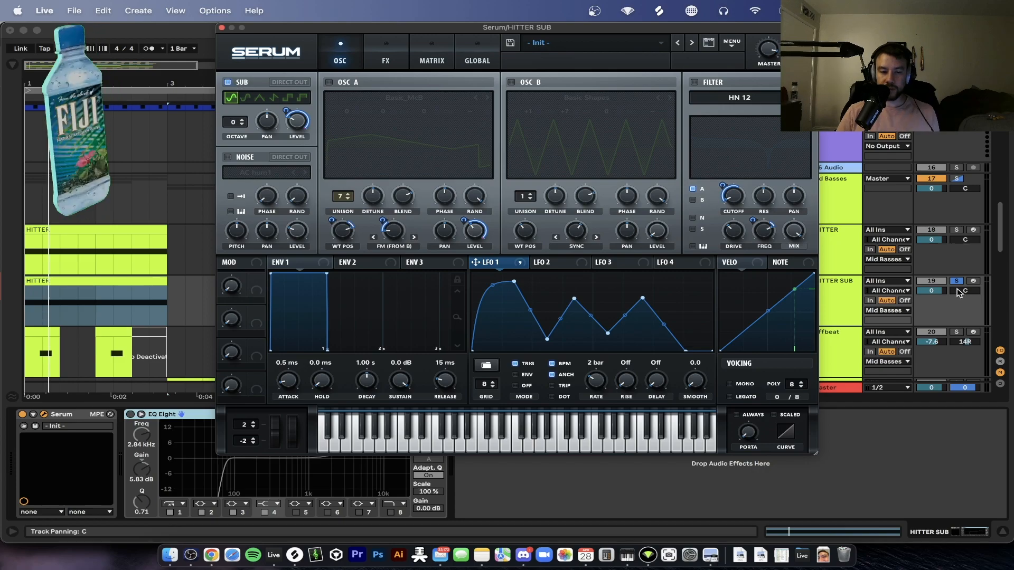
- Audition the soloed HITTER SUB with its stripped-down Serum patch and close the plug-in window
{"action": "key", "text": "space"}
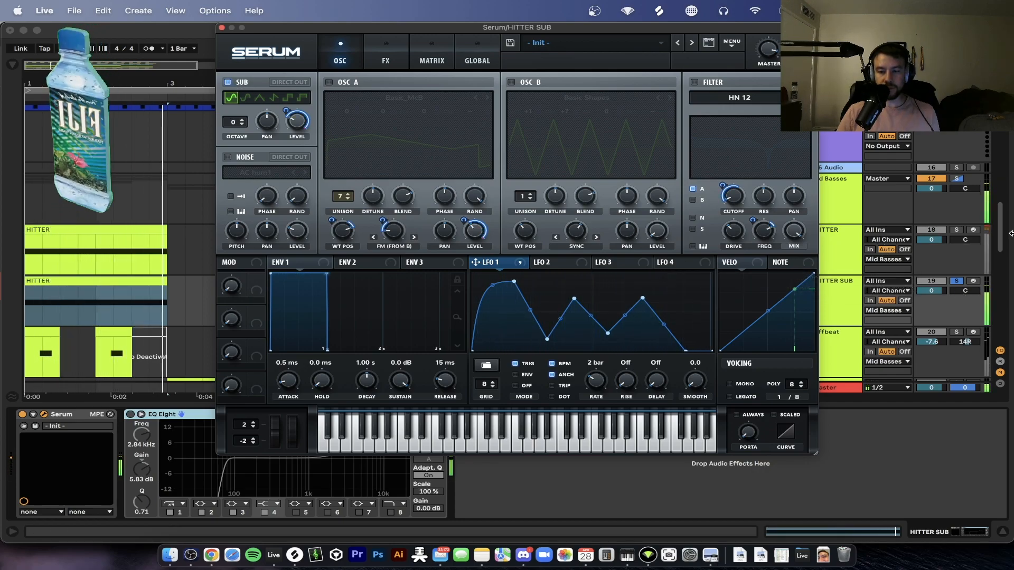
{"action": "key", "text": "space"}
{"action": "left_click", "coordinate": [222, 28]}
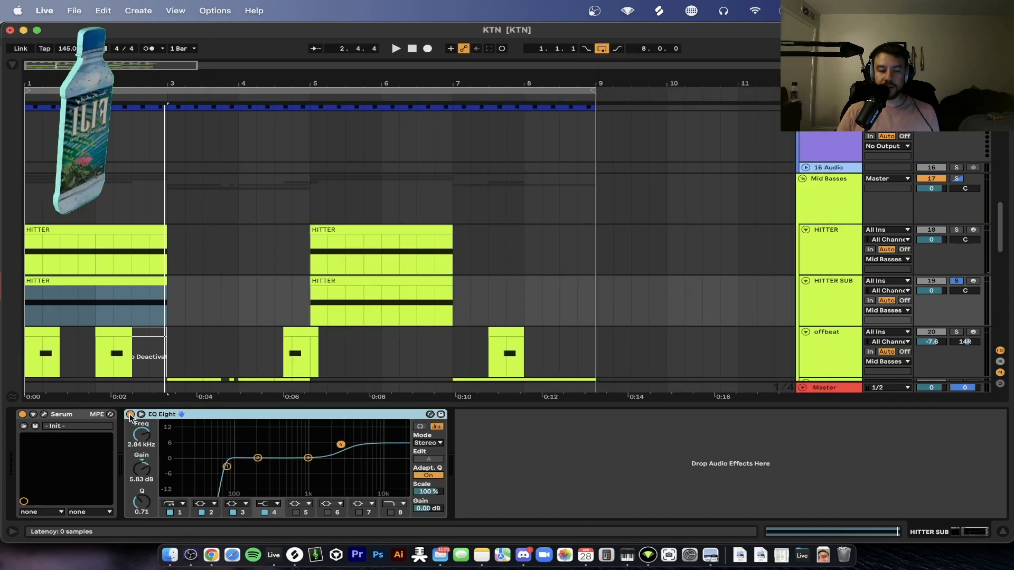
- Change filter 1 of HITTER SUB's EQ Eight to a steep high cut at about 91.8 Hz and audition the sub
{"action": "left_click", "coordinate": [173, 503]}
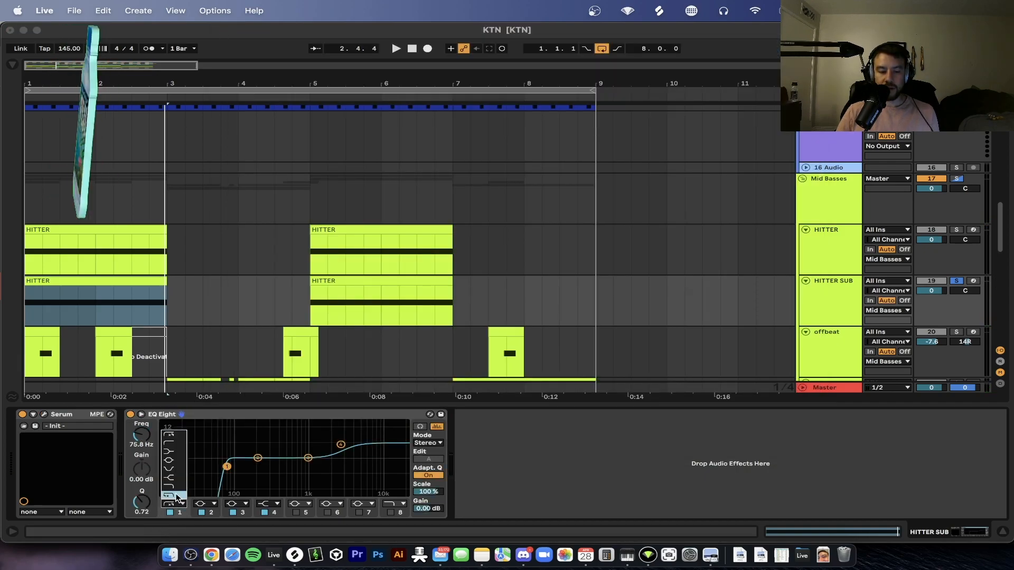
{"action": "left_click", "coordinate": [175, 496]}
{"action": "left_click_drag", "start_coordinate": [227, 467], "coordinate": [233, 467]}
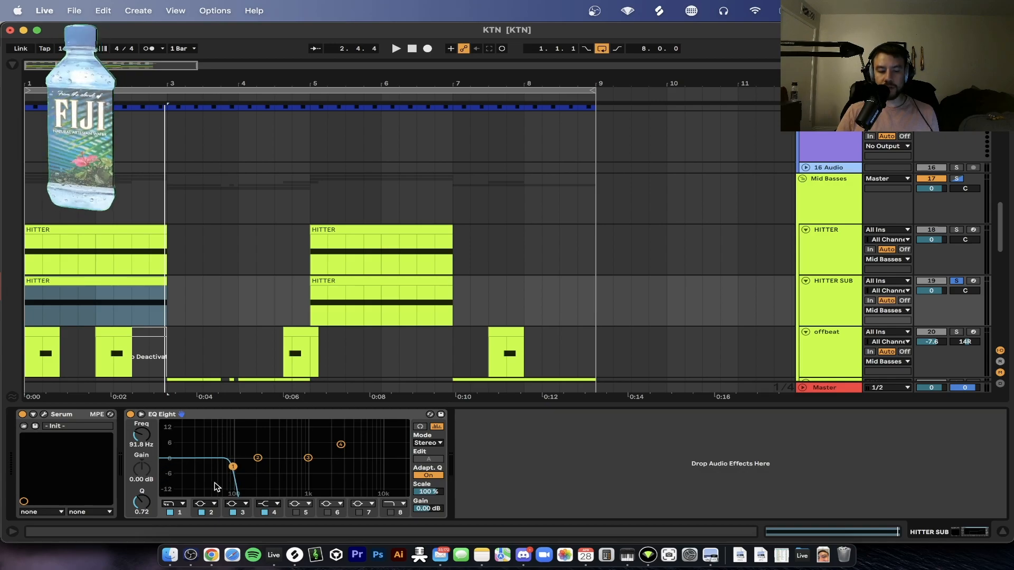
{"action": "key", "text": "space"}
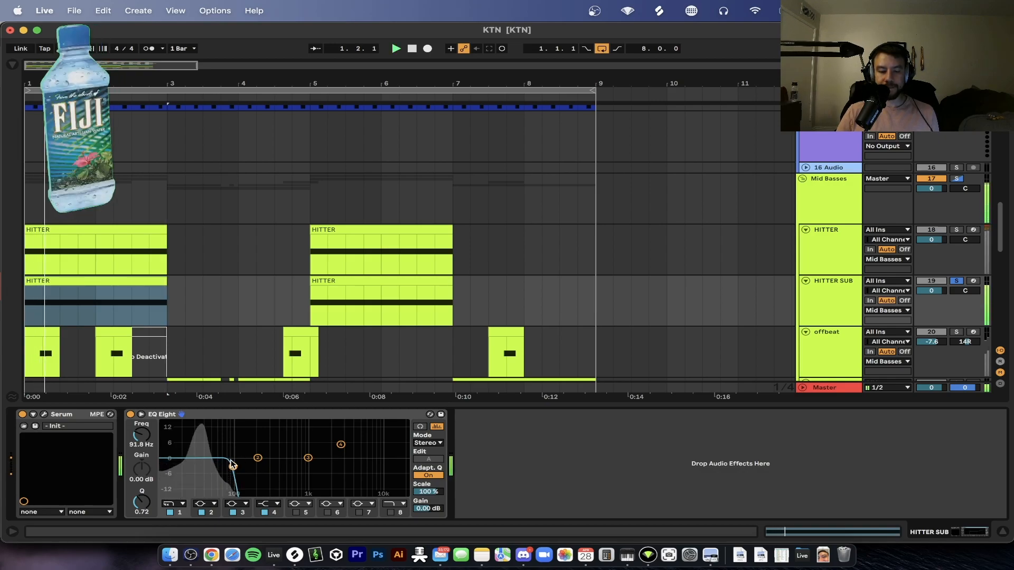
{"action": "left_click", "coordinate": [829, 317]}
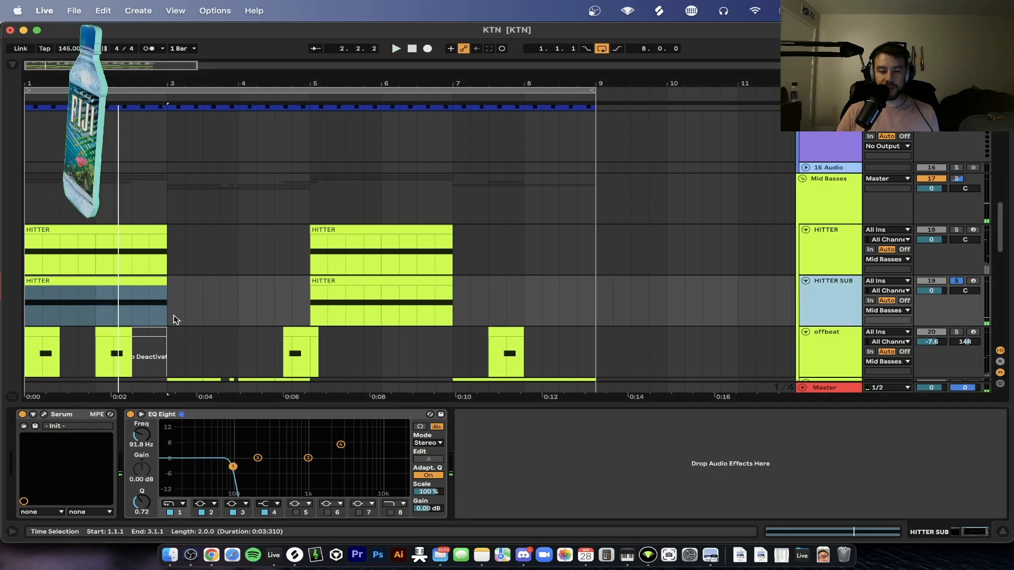
- Solo the HITTER track together with HITTER SUB and play the first HITTER clip to hear both layers
{"action": "left_click", "coordinate": [845, 238]}
{"action": "left_click", "coordinate": [957, 230], "text": "super"}
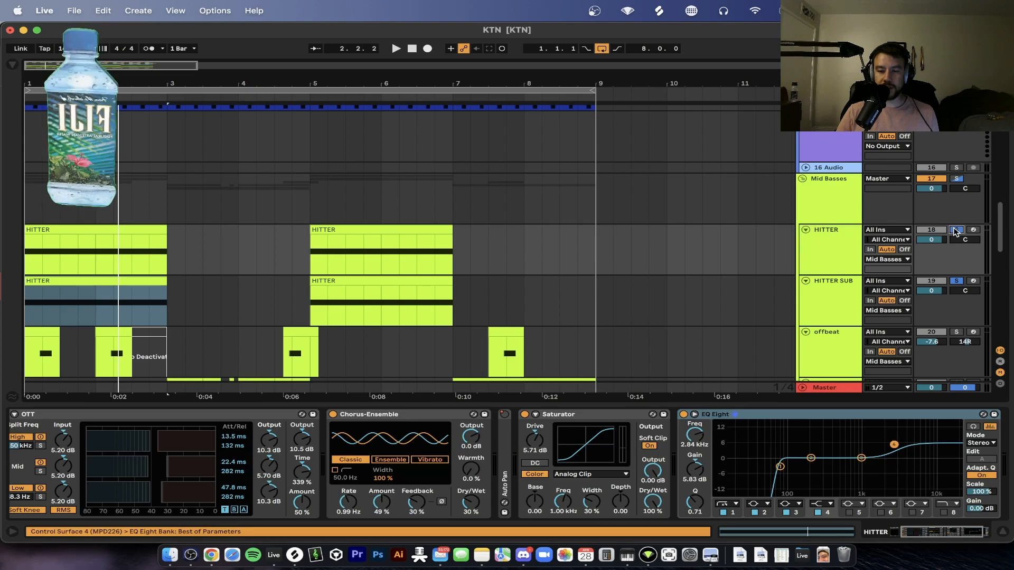
{"action": "scroll", "coordinate": [473, 260], "scroll_direction": "down", "scroll_amount": 2}
{"action": "left_click", "coordinate": [89, 242]}
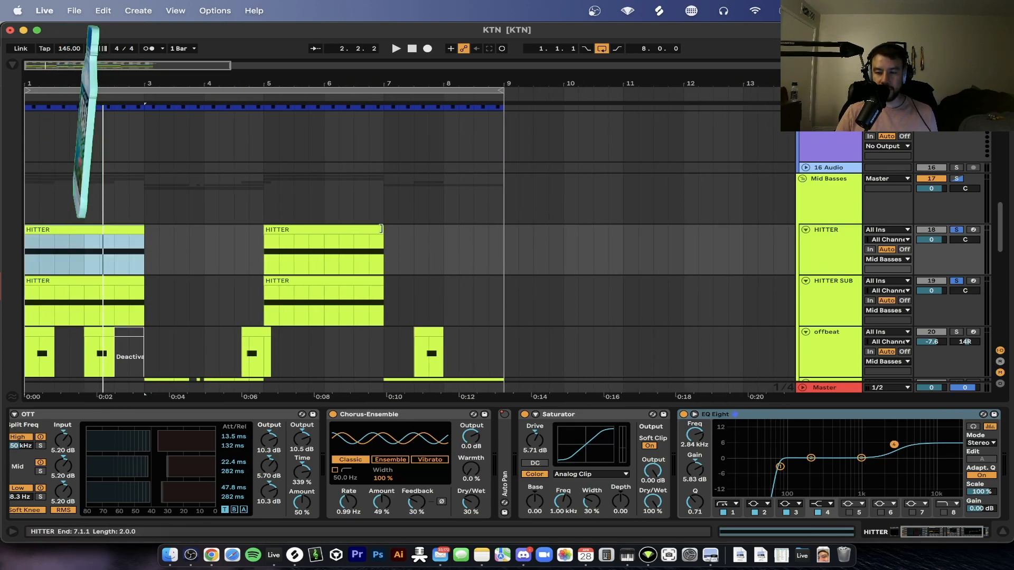
{"action": "key", "text": "space"}
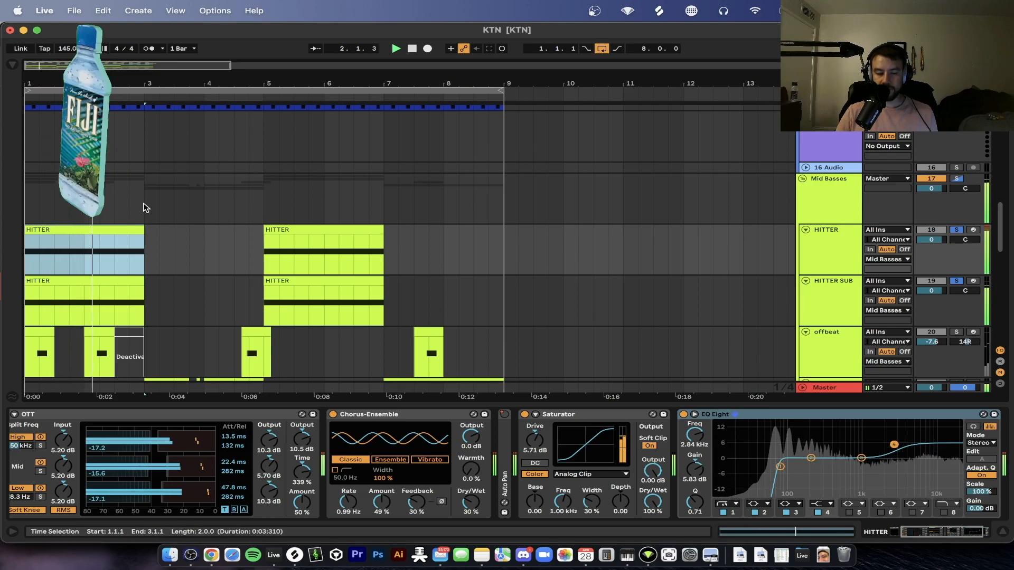
- Move the new HITTER SUB track from Mid Basses into the Sub group and delete the older HITTER SUB track there
{"action": "key", "text": "minus"}
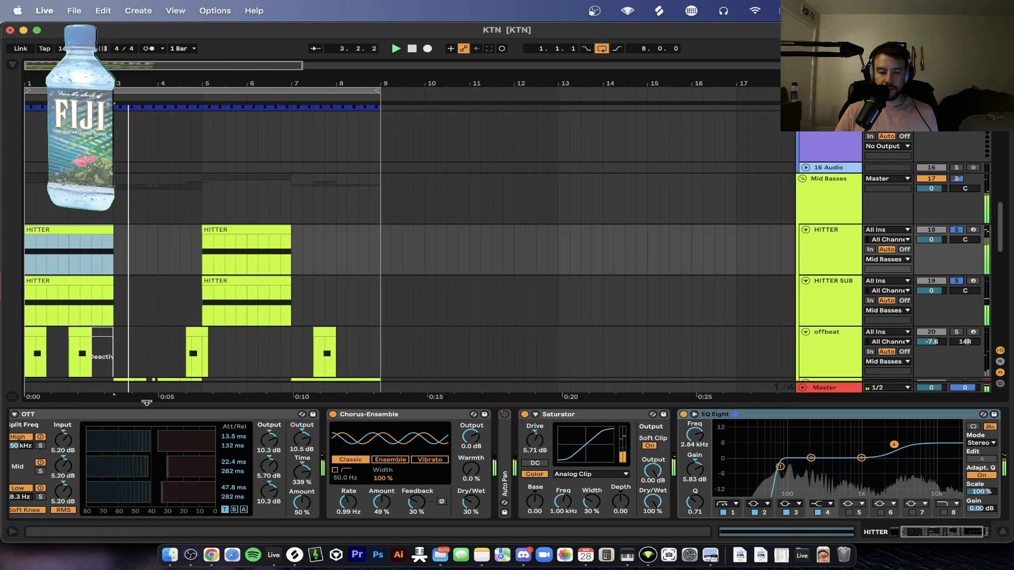
{"action": "key", "text": "super+alt+l"}
{"action": "scroll", "coordinate": [147, 403], "scroll_direction": "down", "scroll_amount": 5}
{"action": "scroll", "coordinate": [148, 402], "scroll_direction": "up", "scroll_amount": 1}
{"action": "key", "text": "space"}
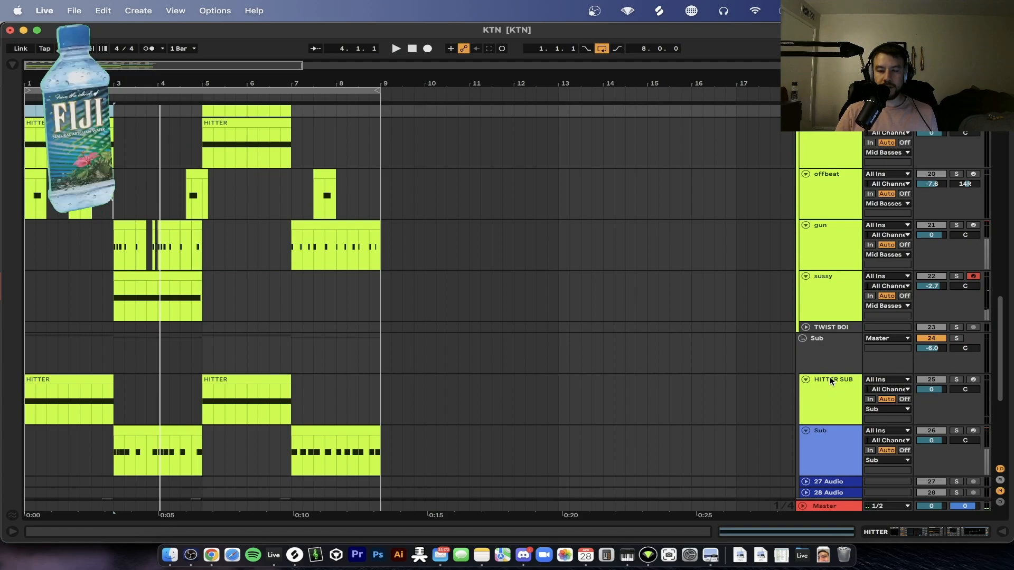
{"action": "scroll", "coordinate": [748, 261], "scroll_direction": "up", "scroll_amount": 2}
{"action": "left_click", "coordinate": [839, 166]}
{"action": "left_click_drag", "start_coordinate": [840, 168], "coordinate": [830, 421]}
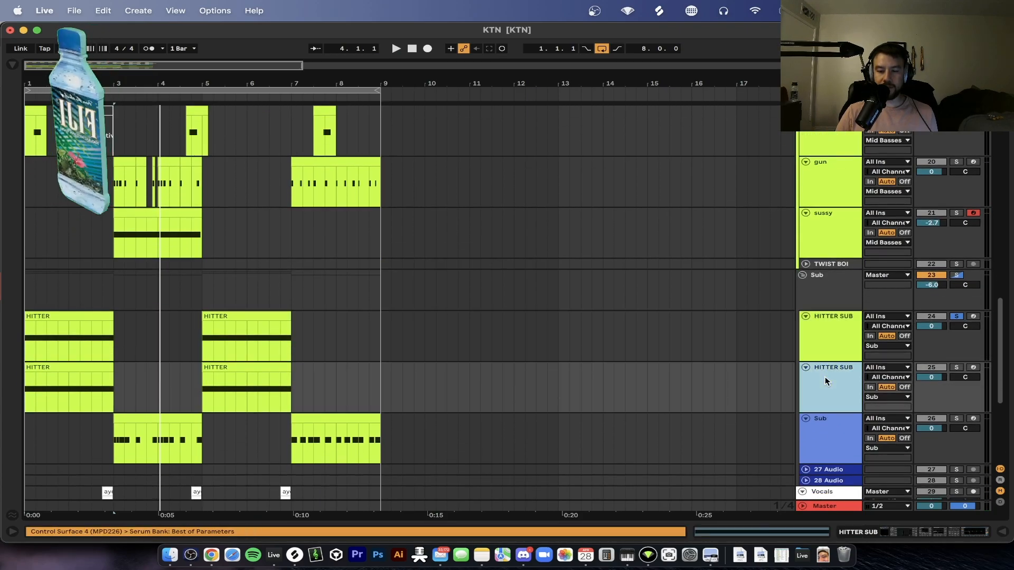
{"action": "key", "text": "BackSpace"}
{"action": "scroll", "coordinate": [267, 300], "scroll_direction": "up", "scroll_amount": 2}
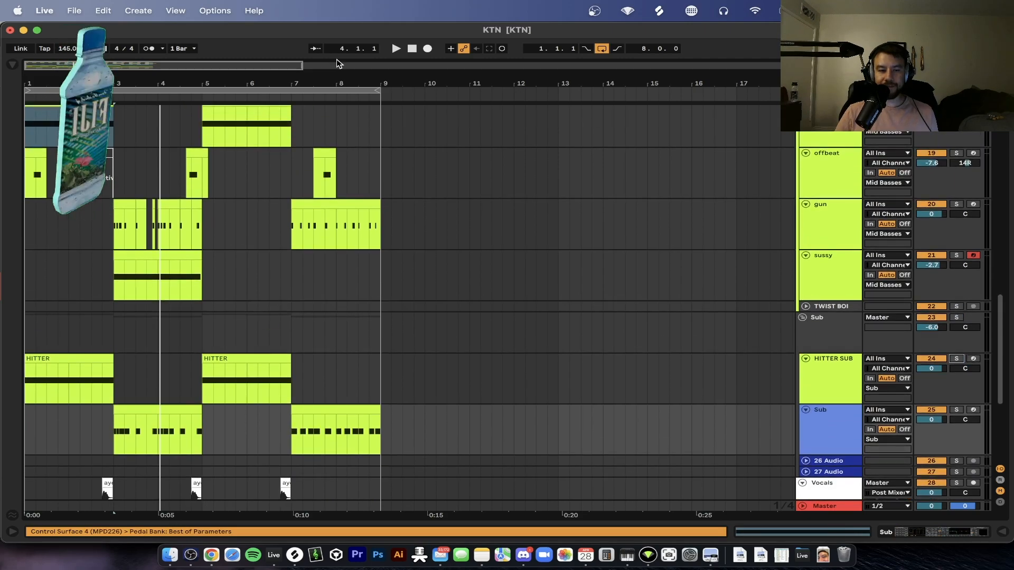
- Play the unsoloed arrangement from the start to hear HITTER and its sub in context with the other basses
{"action": "left_click", "coordinate": [412, 49]}
{"action": "key", "text": "space"}
{"action": "scroll", "coordinate": [49, 322], "scroll_direction": "up", "scroll_amount": 2}
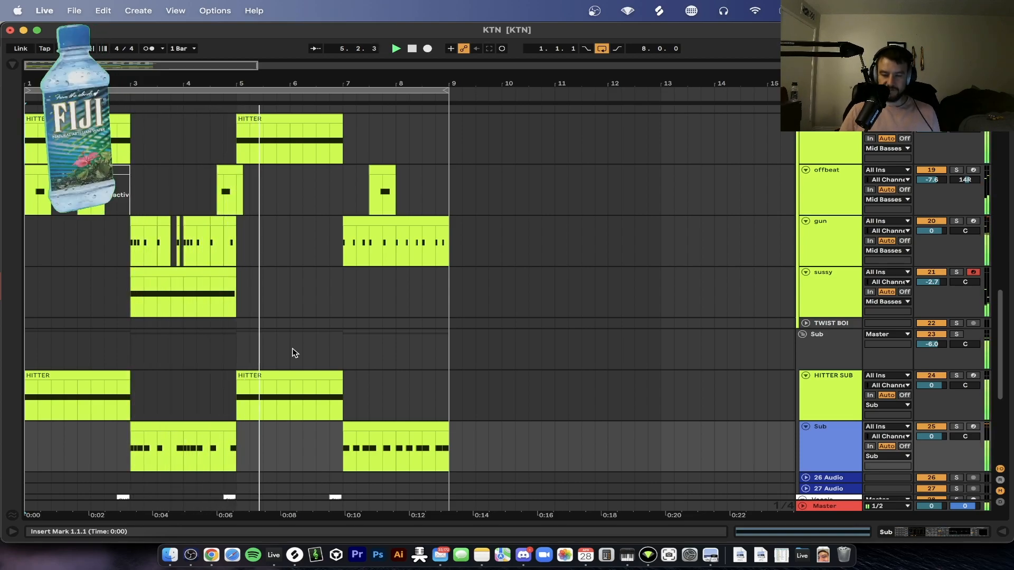
{"action": "scroll", "coordinate": [293, 353], "scroll_direction": "up", "scroll_amount": 5}
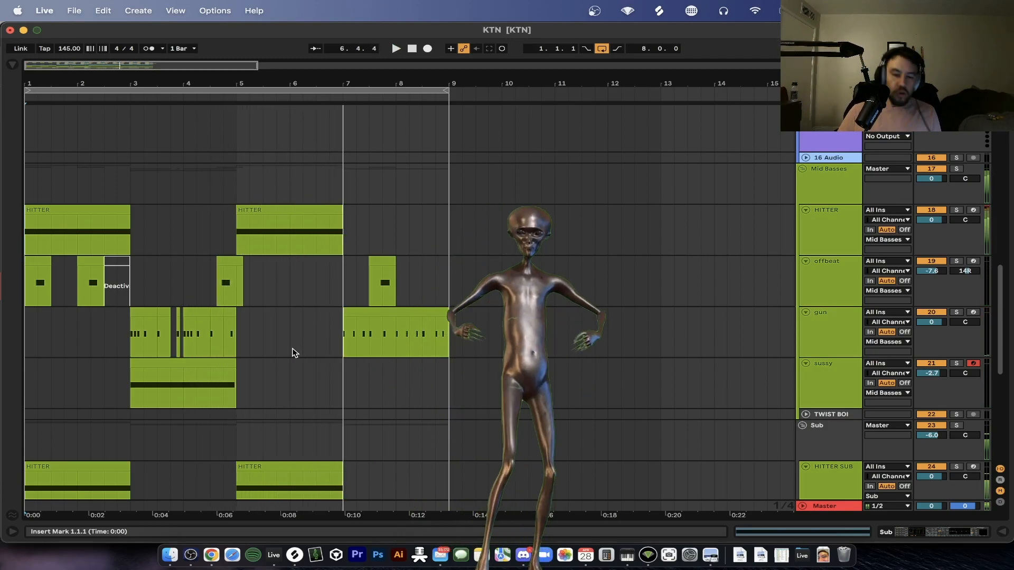
{"action": "key", "text": "space"}
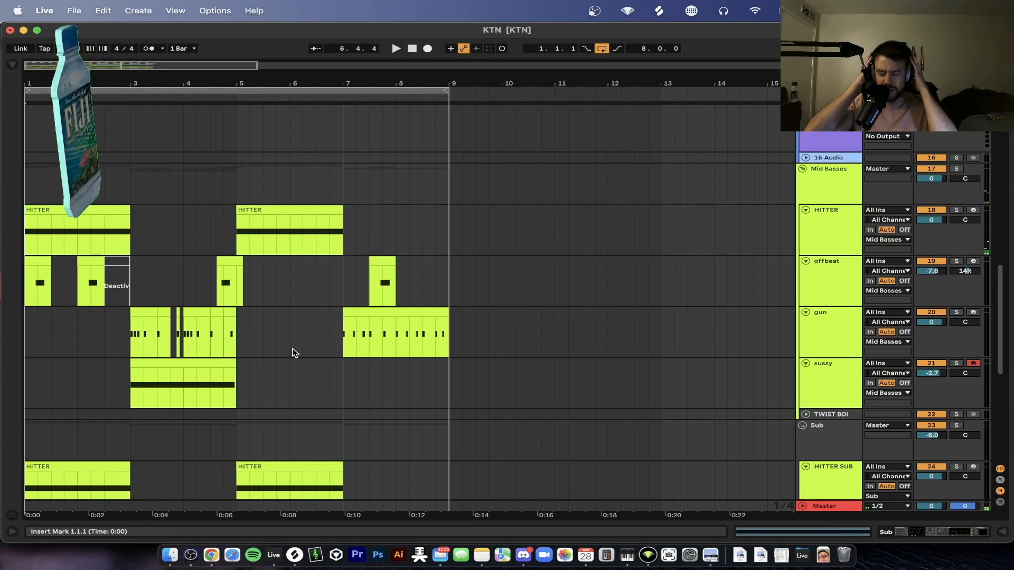
- Unfold Auto Pan in the HITTER track's device chain and show its Device On automation over the second HITTER clip
{"action": "left_click", "coordinate": [275, 228]}
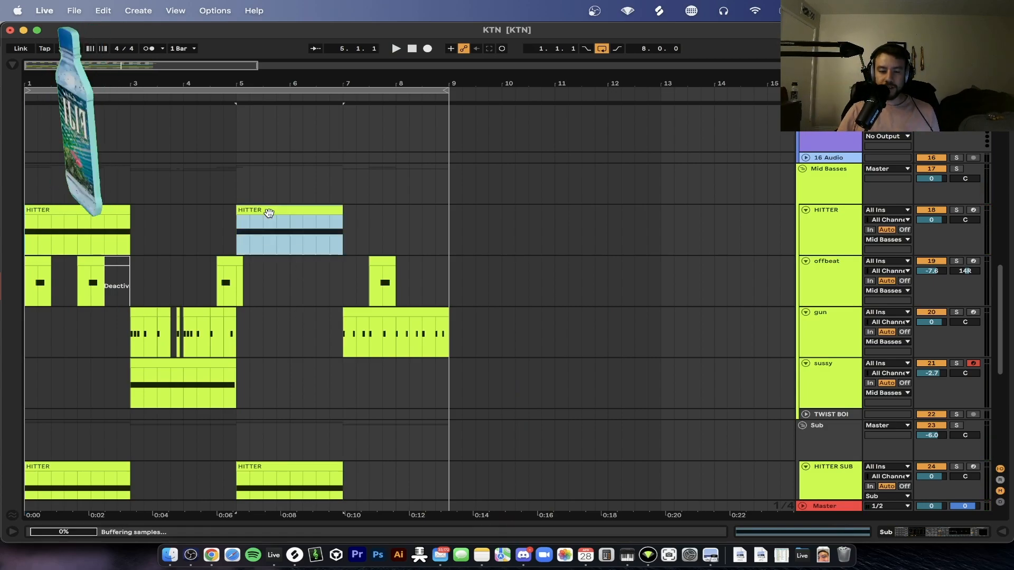
{"action": "double_click", "coordinate": [839, 235]}
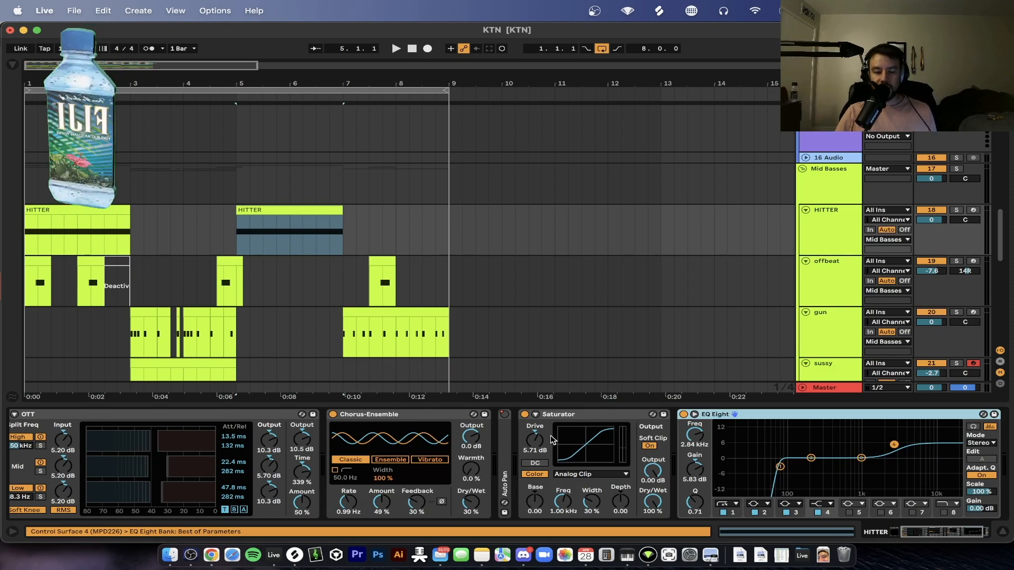
{"action": "double_click", "coordinate": [504, 448]}
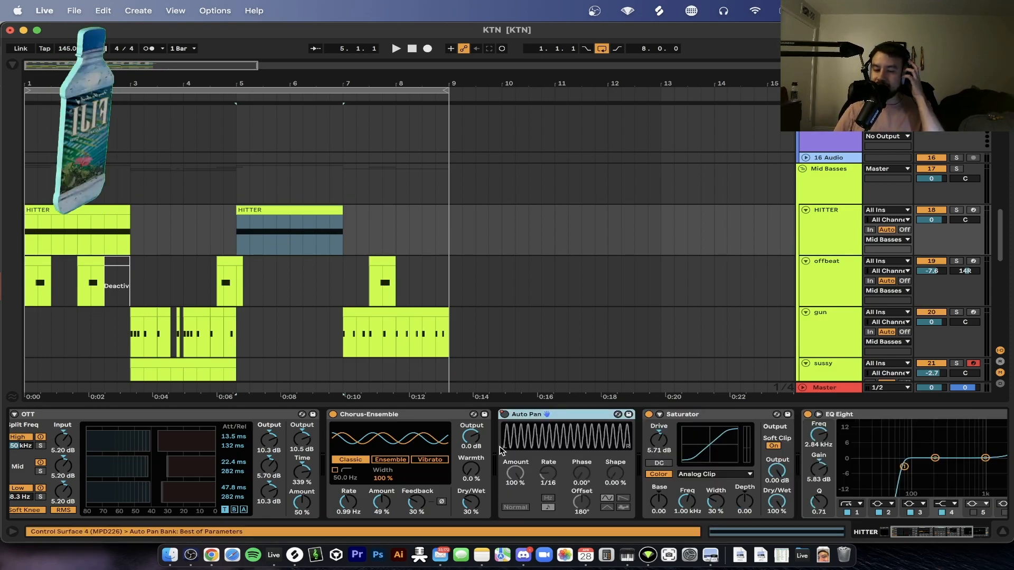
{"action": "left_click", "coordinate": [266, 212]}
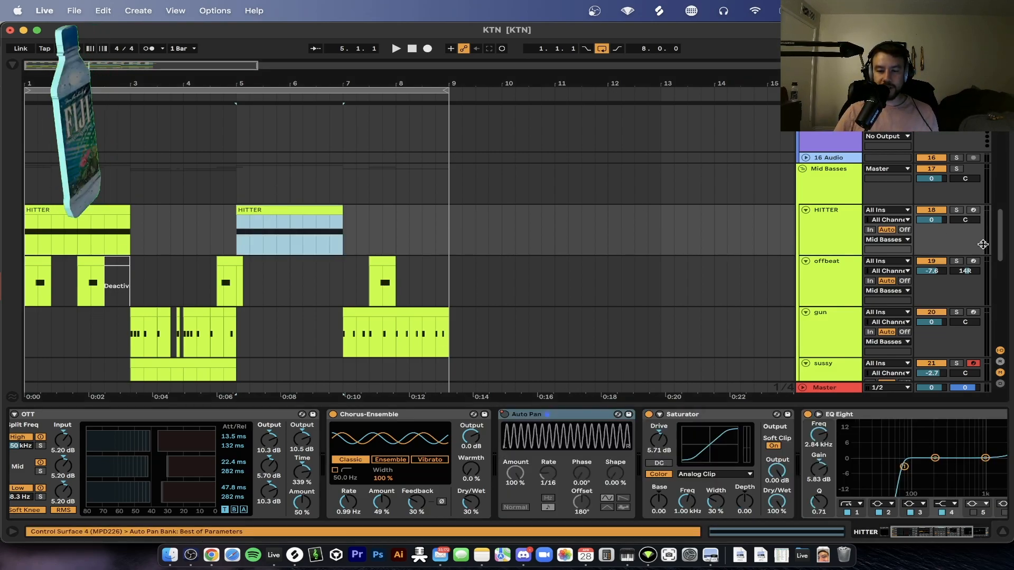
{"action": "right_click", "coordinate": [528, 418]}
{"action": "left_click", "coordinate": [526, 424]}
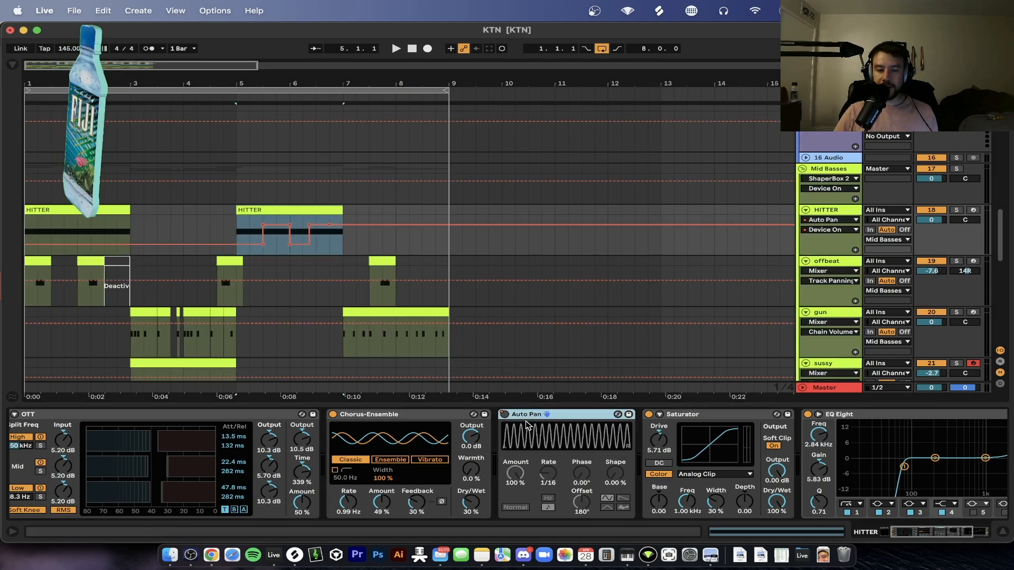
- Solo the HITTER track, audition its second clip from bar 5, and show the Offset parameter of Auto Pan
{"action": "left_click", "coordinate": [236, 231]}
{"action": "scroll", "coordinate": [236, 232], "scroll_direction": "up", "scroll_amount": 4}
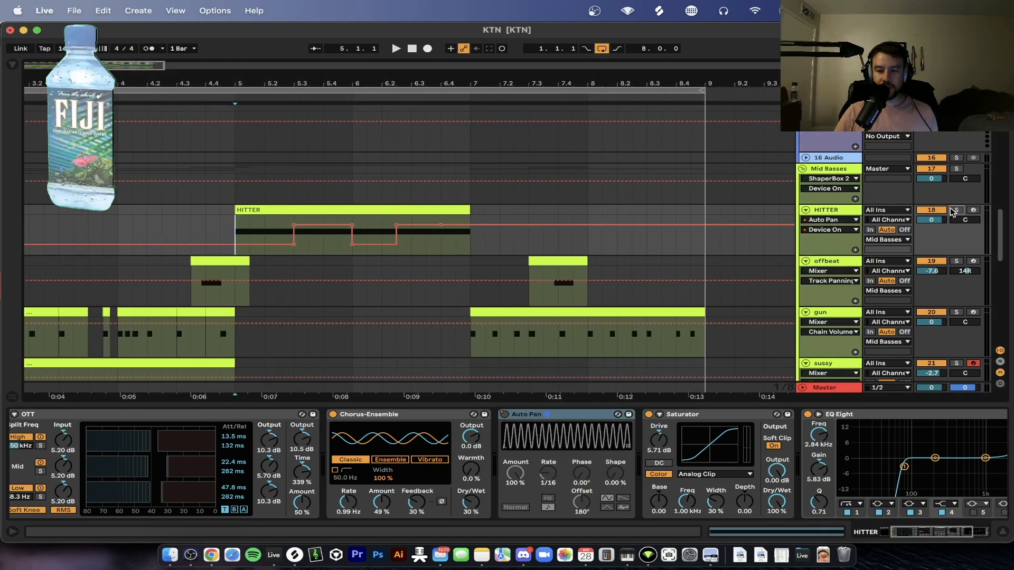
{"action": "left_click", "coordinate": [956, 210]}
{"action": "key", "text": "space"}
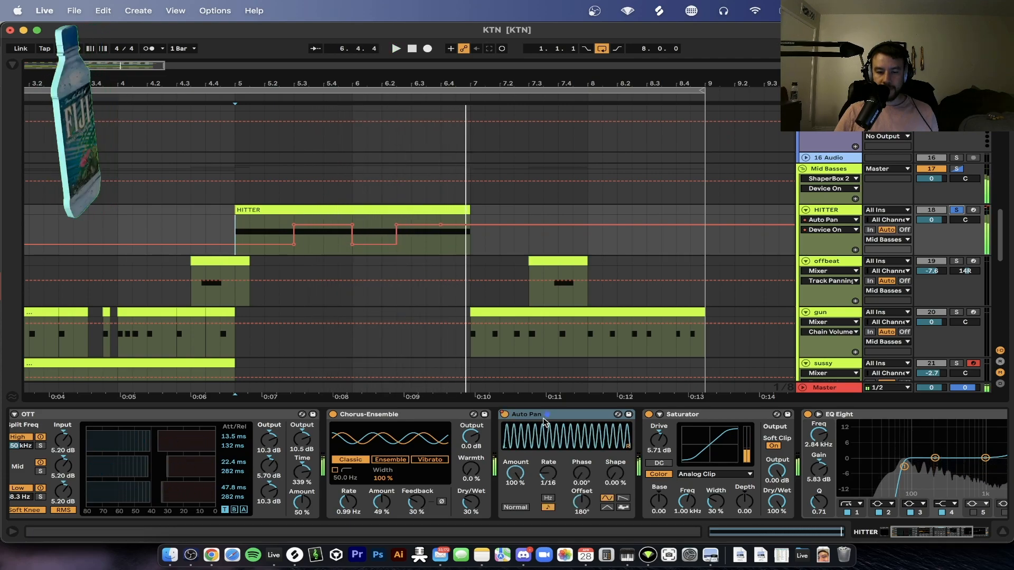
{"action": "left_click", "coordinate": [589, 511]}
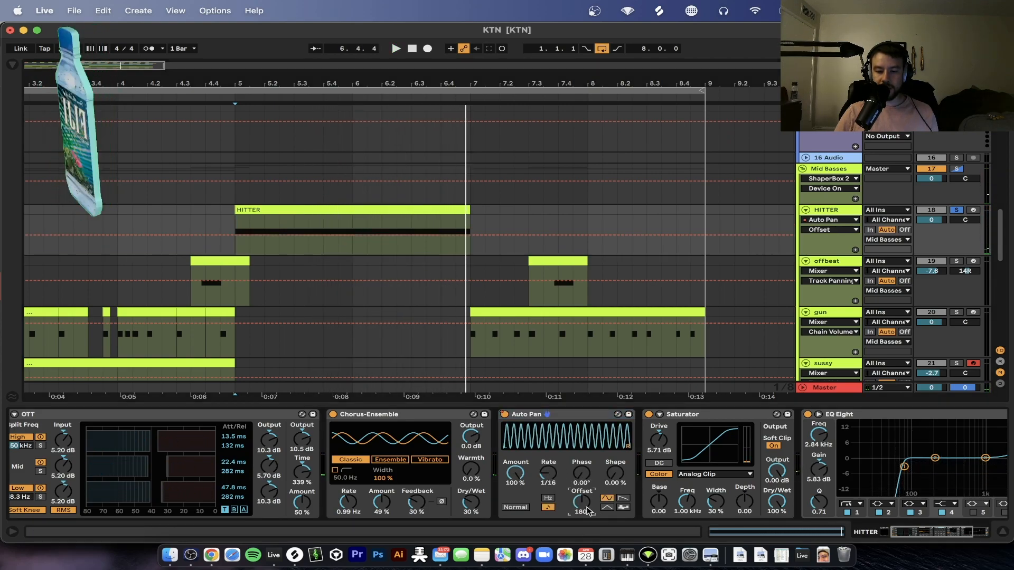